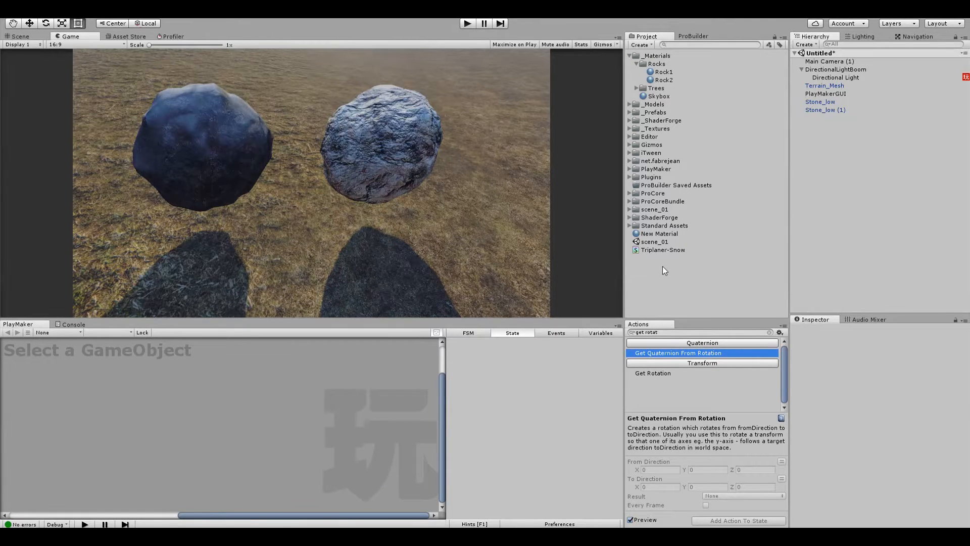
- Set the X rotation of Stone_low (1) to about -156.7 and that of Stone_low to about -172.1
left_click(655, 250)
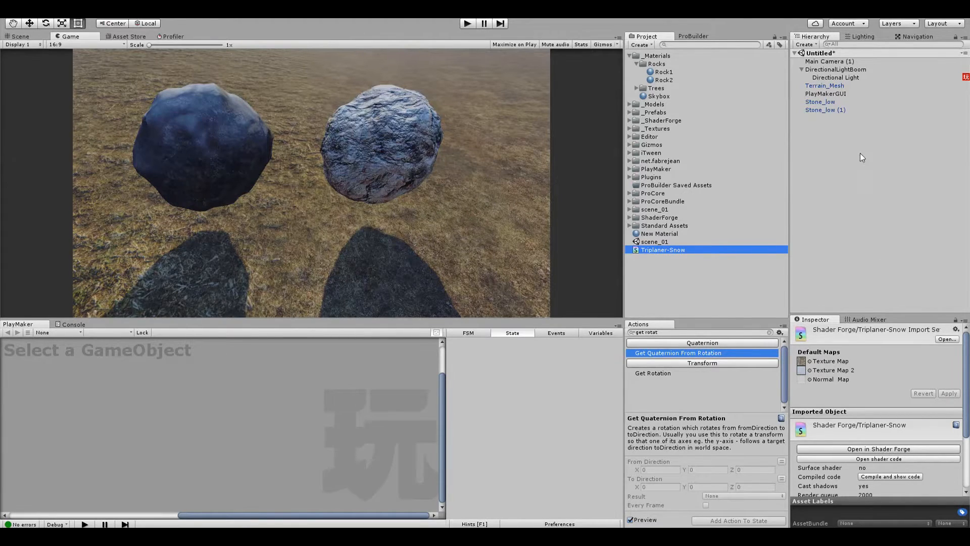
left_click(820, 109)
left_click_drag(863, 378, 493, 402)
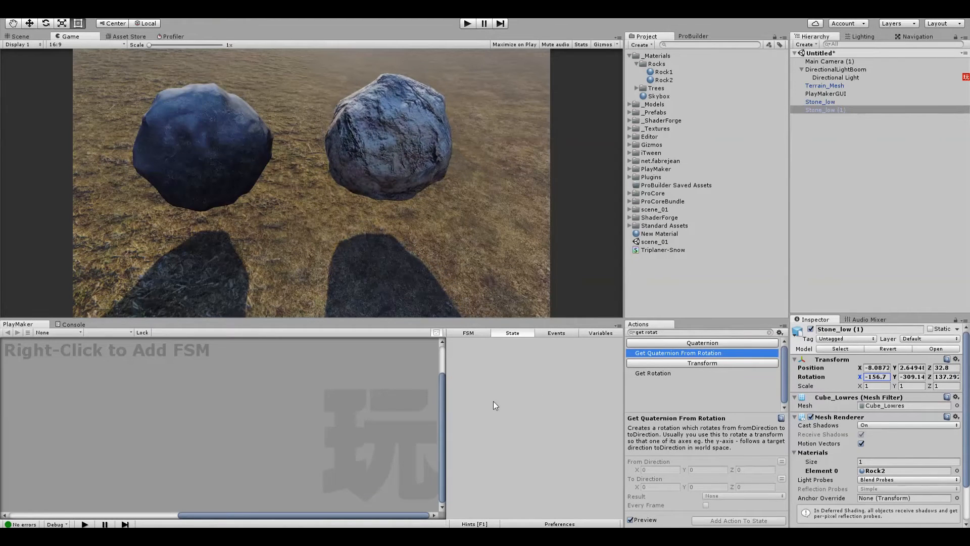
left_click(817, 103)
left_click_drag(857, 375, 677, 372)
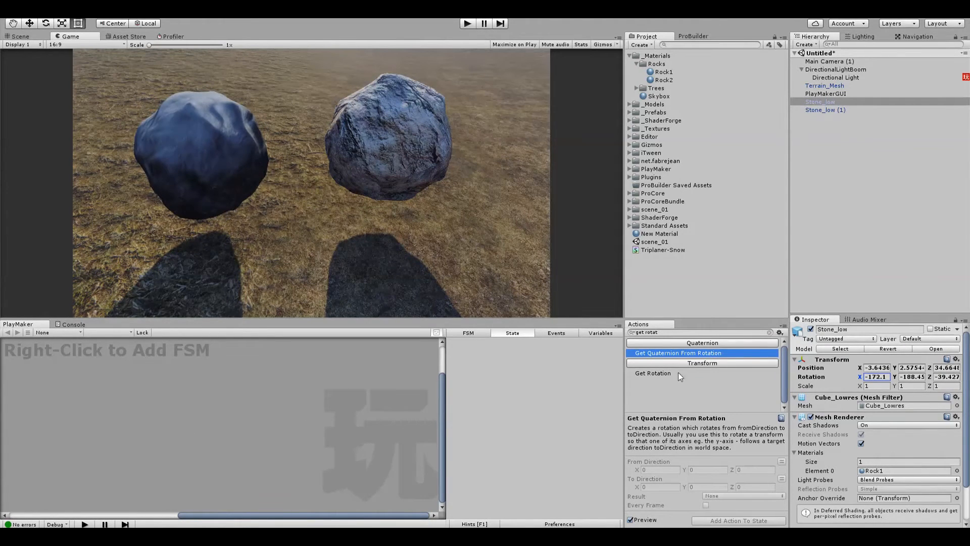
- Paste a copy of Stone_low (1) into the scene and move it to position X -6.6, Z 35.9
left_click(834, 123)
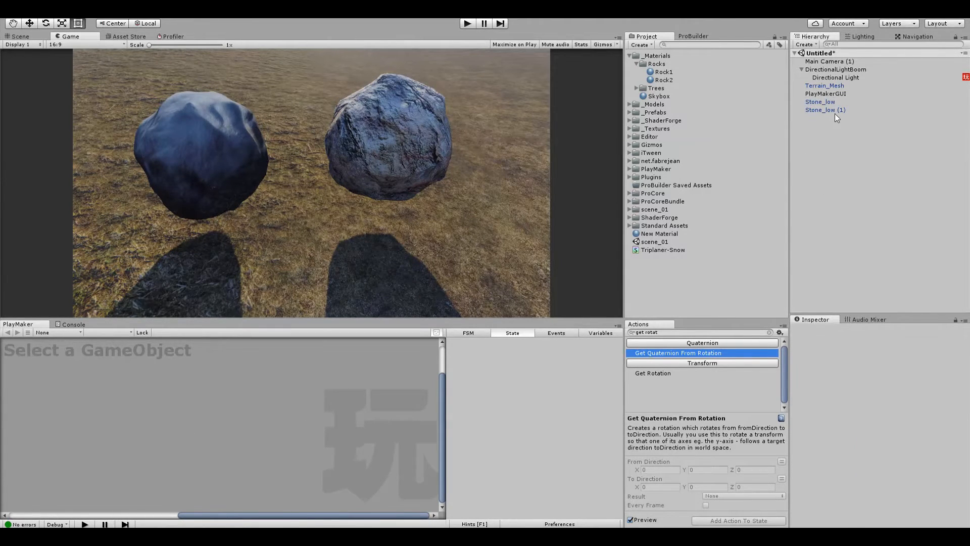
key("ctrl+v")
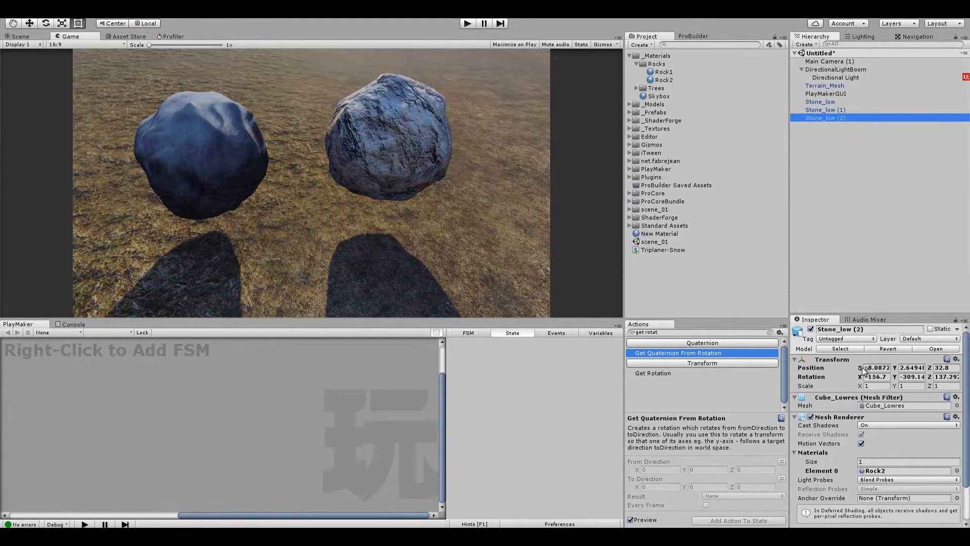
left_click(865, 369)
type("-5.4")
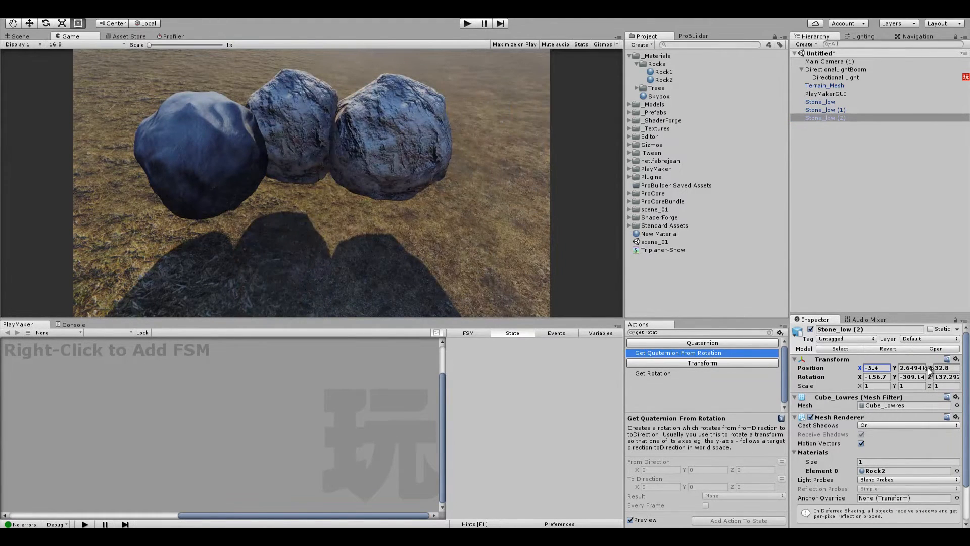
left_click_drag(928, 371, 857, 370)
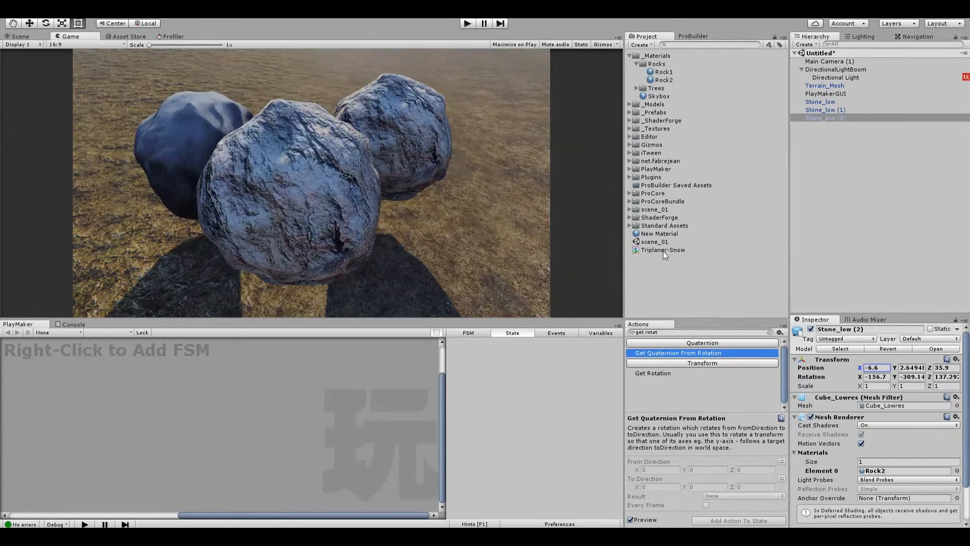
- Apply New Material, using the Shader Forge/Triplaner-Snow shader, to Stone_low (2)
left_click(659, 234)
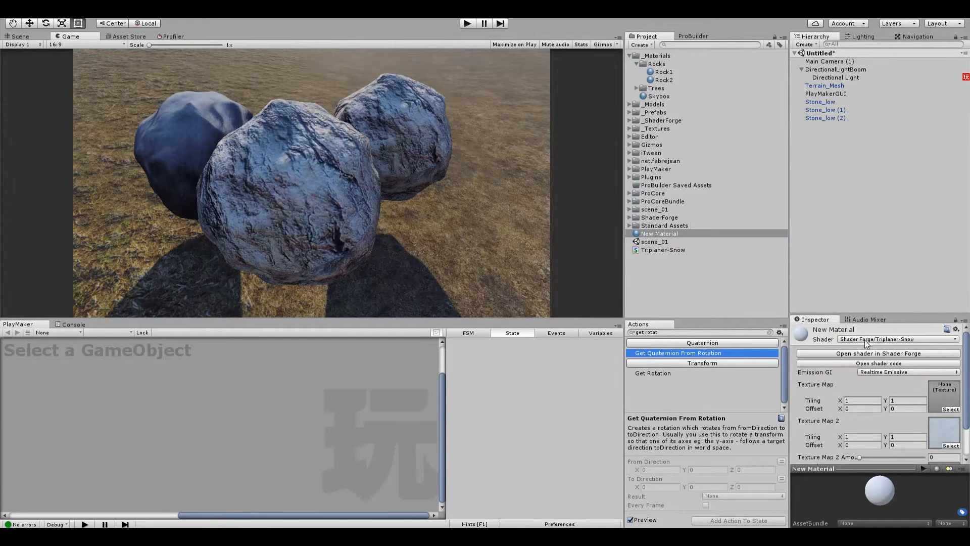
left_click(865, 339)
left_click(877, 352)
left_click_drag(659, 233, 818, 122)
- Open the Triplaner-Snow shader in Shader Forge with an enlarged editor window showing its node graph
left_click(671, 250)
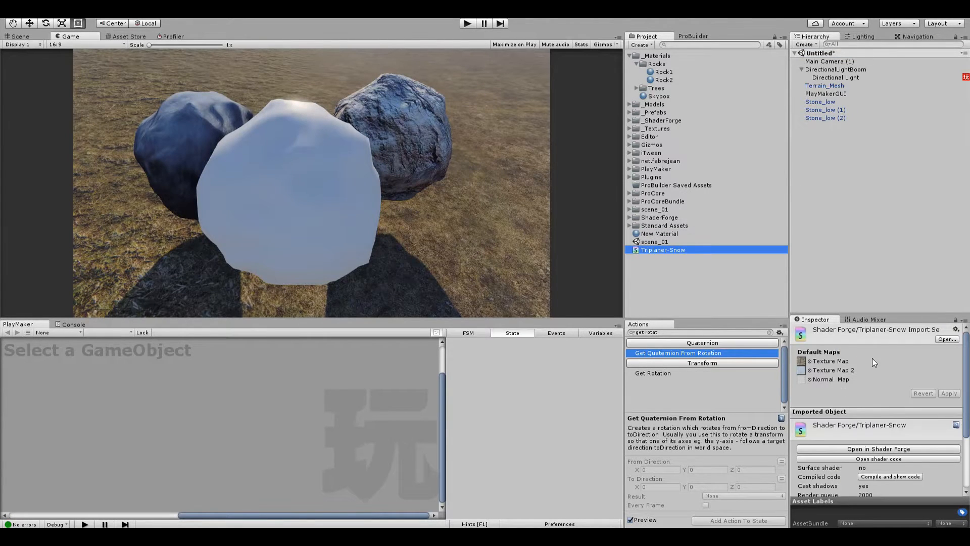
left_click(875, 448)
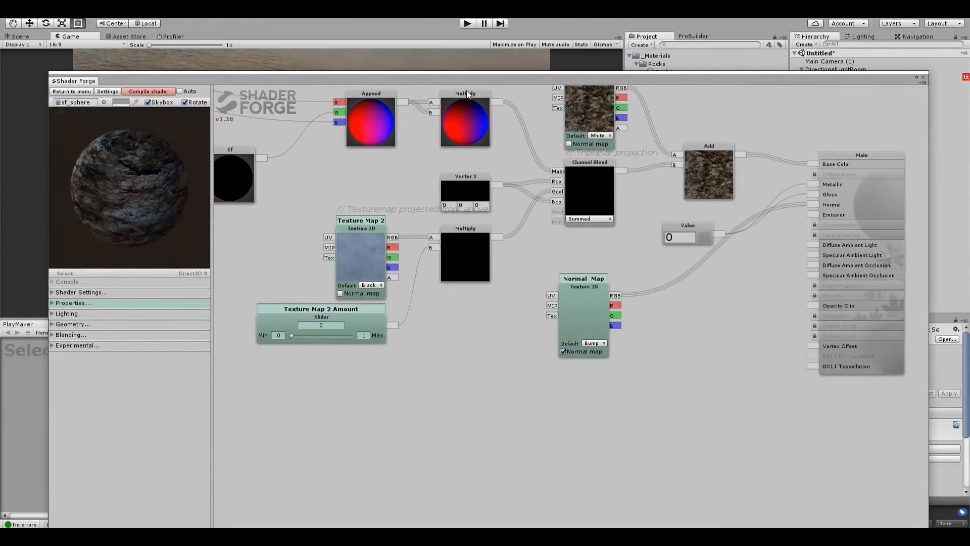
double_click(485, 78)
scroll(525, 190, "down", 4)
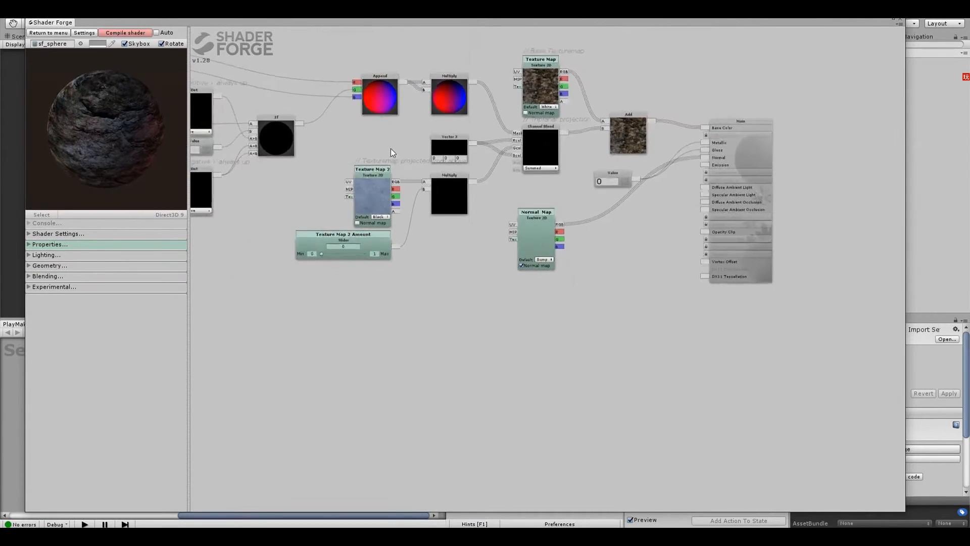
middle_click_drag(526, 190, 574, 195)
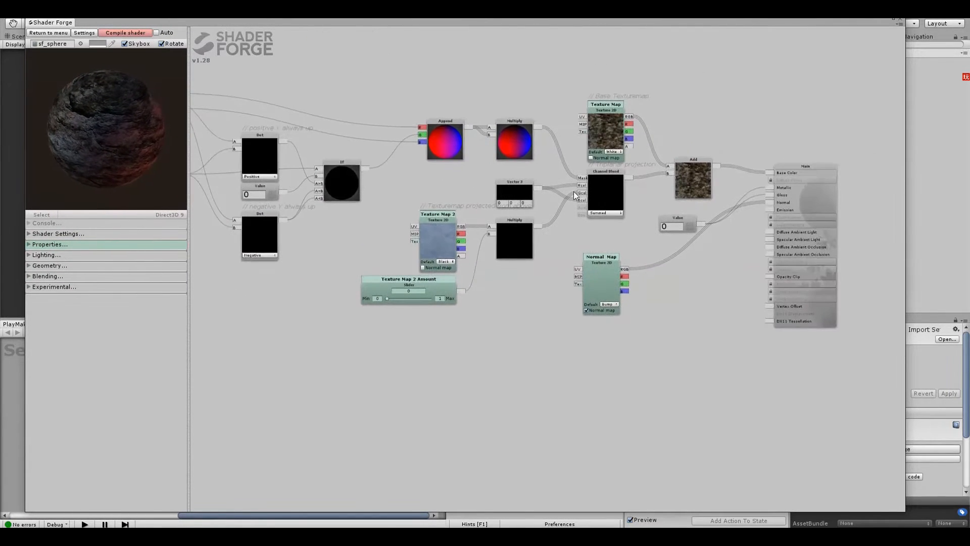
- Tidy the node graph by lowering the Main node slightly and stacking the Value and Normal Map nodes beneath the Add node
left_click_drag(692, 220, 698, 215)
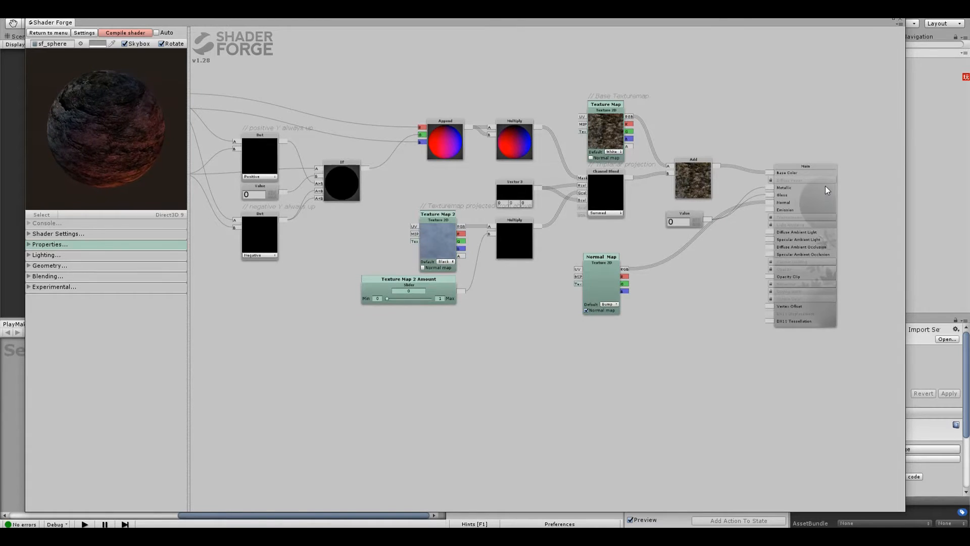
left_click_drag(825, 197, 821, 213)
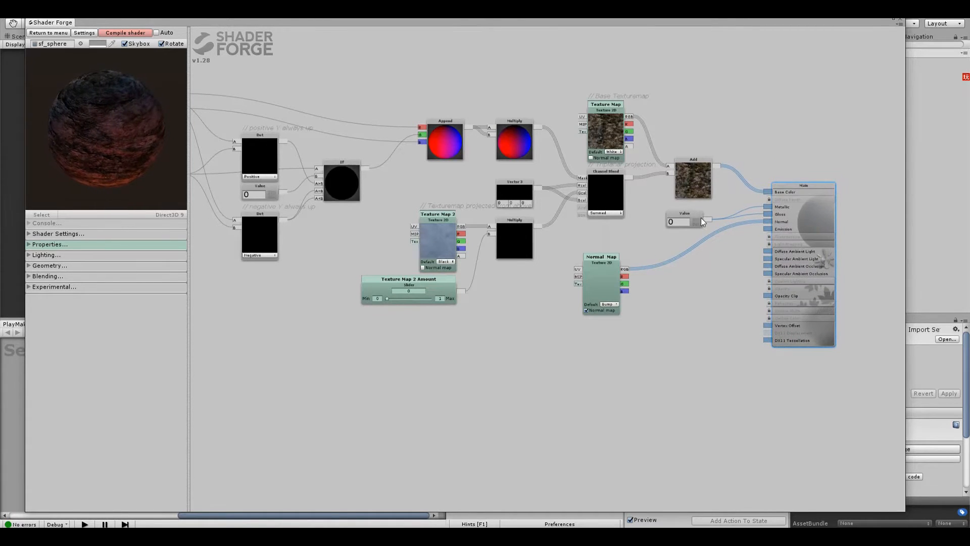
left_click_drag(701, 218, 700, 216)
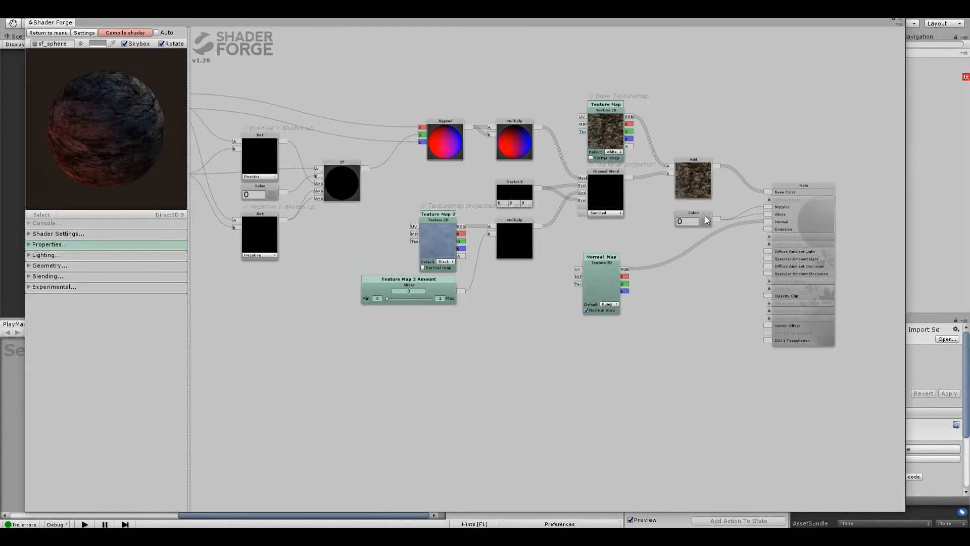
left_click_drag(698, 216, 700, 215)
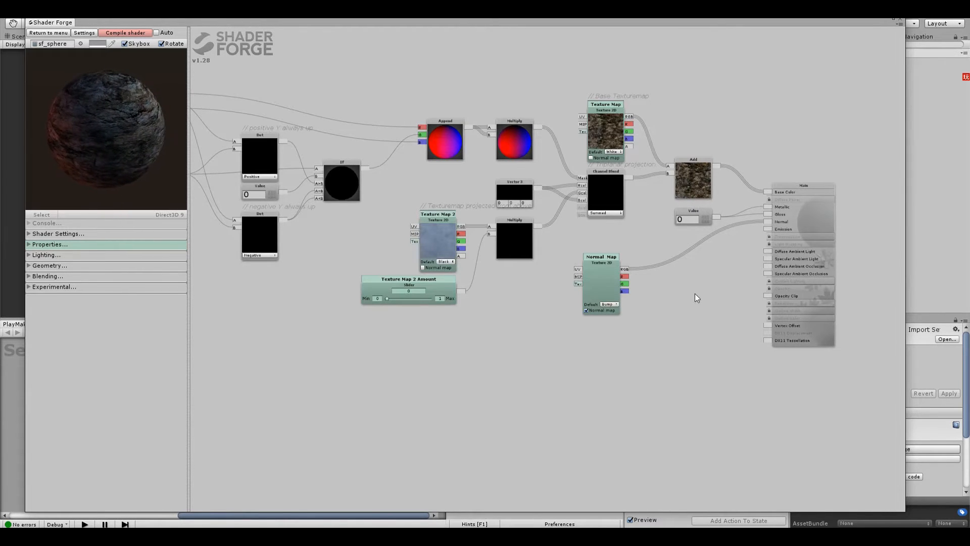
right_click(698, 331)
key("Escape")
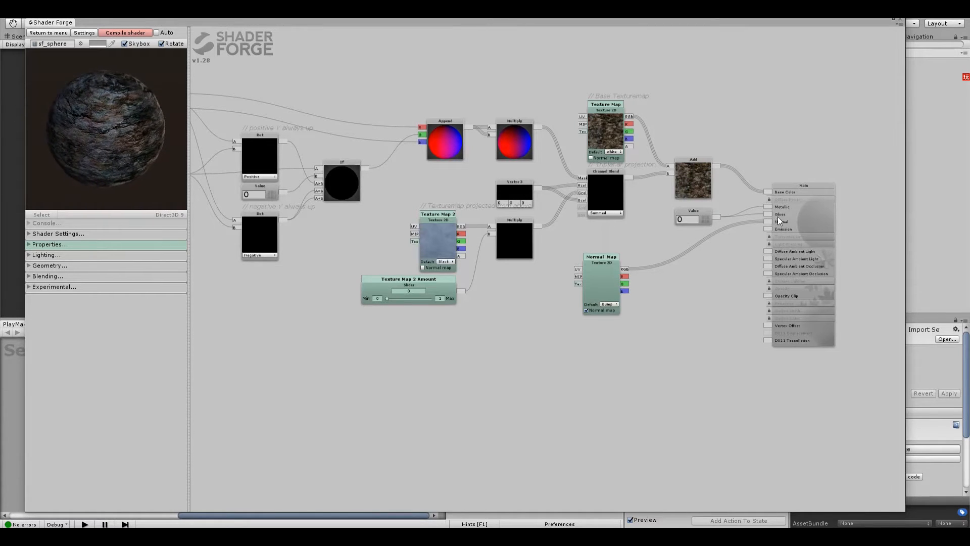
left_click_drag(616, 279, 691, 268)
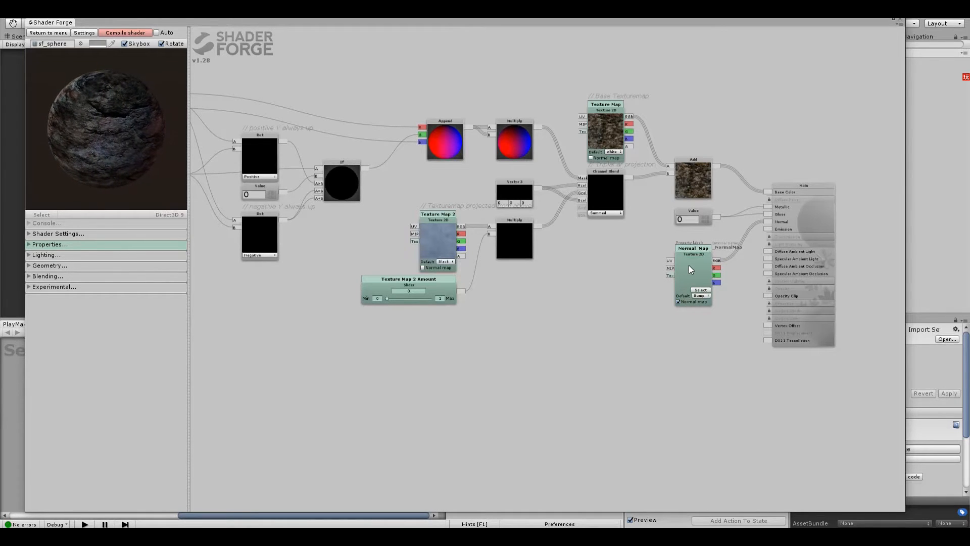
left_click_drag(689, 264, 682, 270)
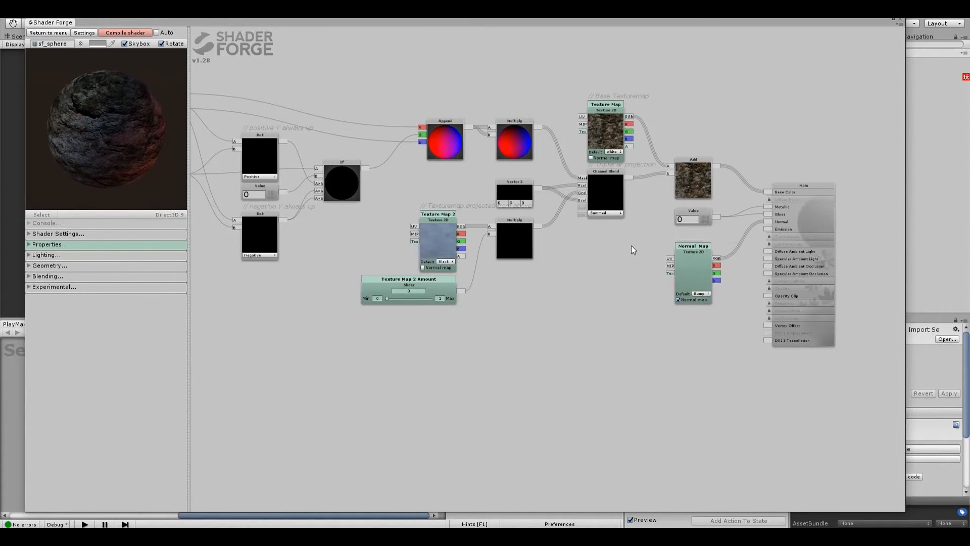
- Examine the perturbed Normal Direction node and how the Normal Map node feeds the Main node's Normal input
left_click_drag(631, 245, 685, 272)
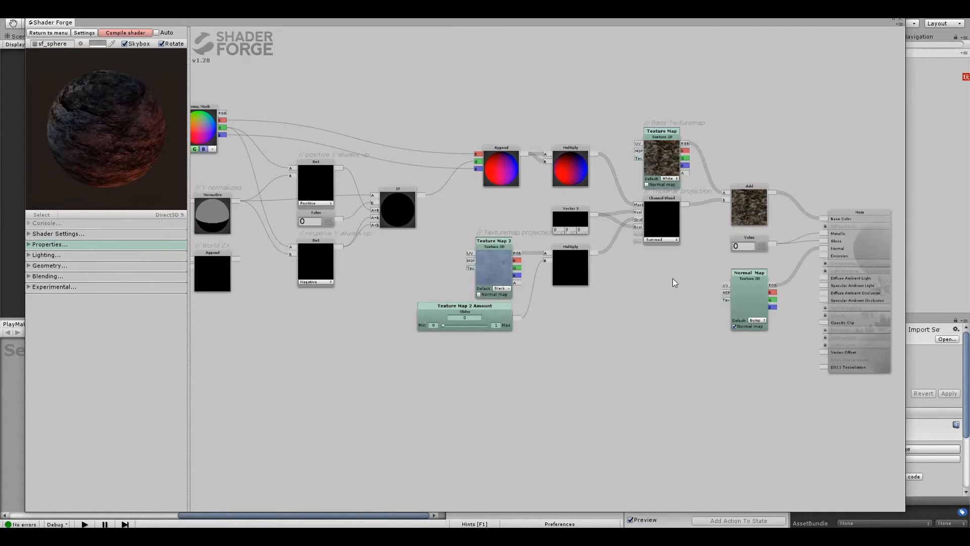
left_click_drag(504, 111, 556, 108)
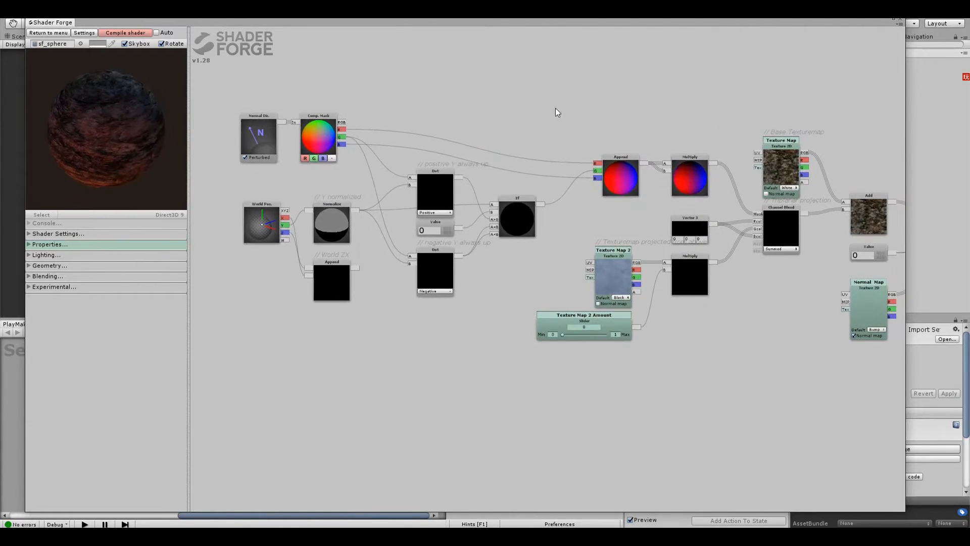
left_click(259, 126)
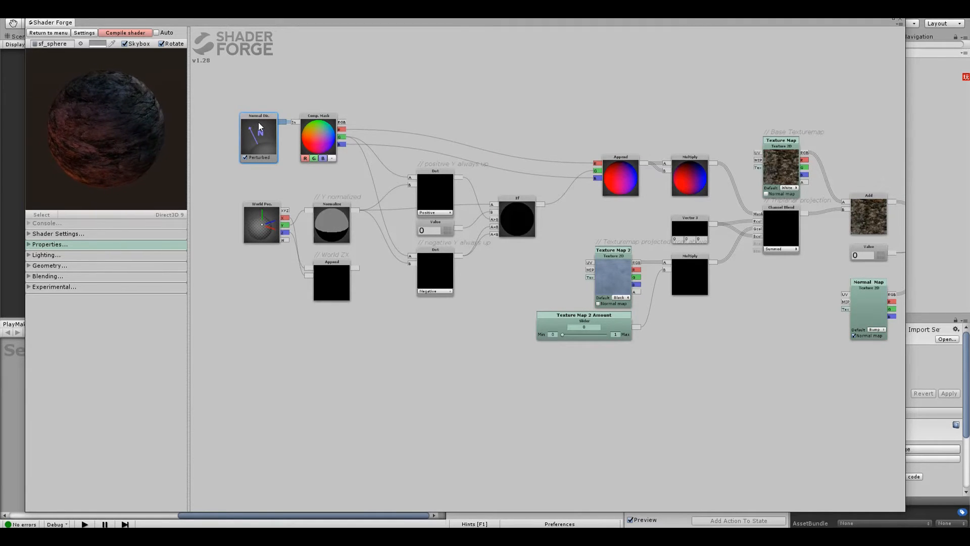
left_click_drag(256, 90, 326, 123)
scroll(326, 127, "up", 2)
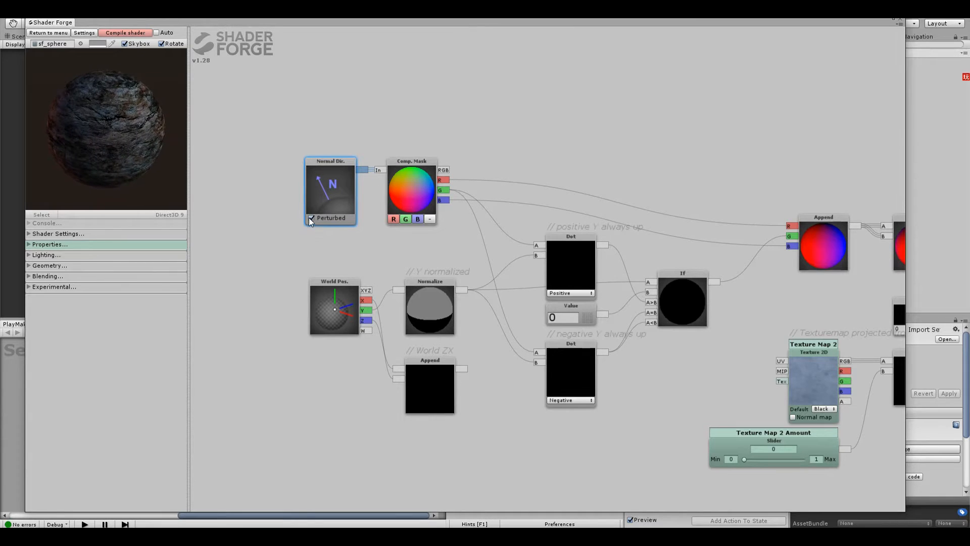
left_click_drag(797, 310, 452, 176)
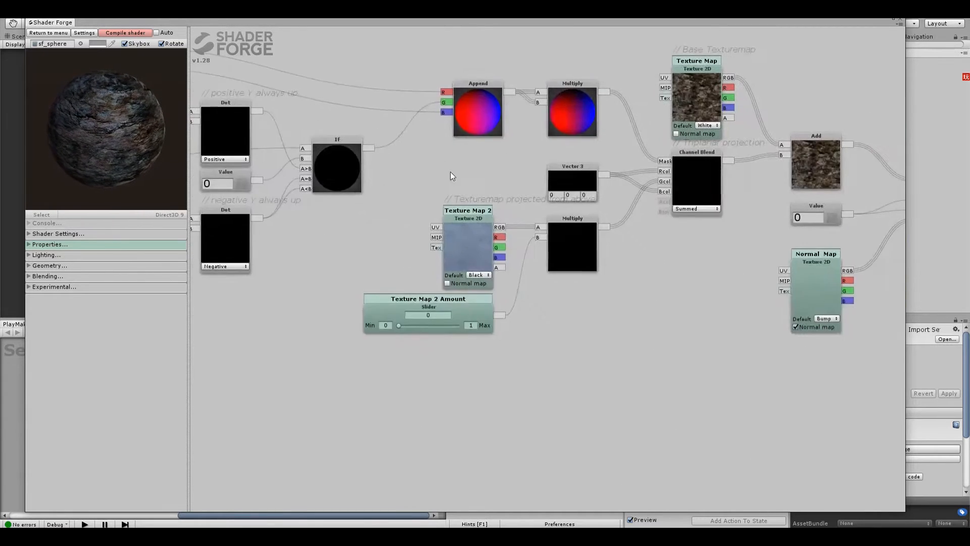
left_click_drag(727, 261, 569, 247)
left_click(653, 259)
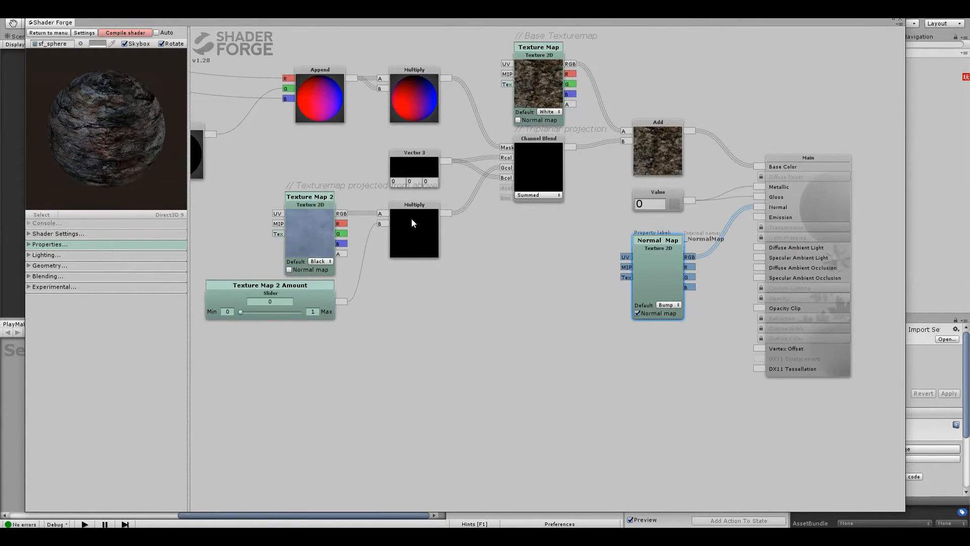
middle_click_drag(411, 218, 686, 291)
middle_click_drag(356, 172, 566, 230)
left_click(310, 166)
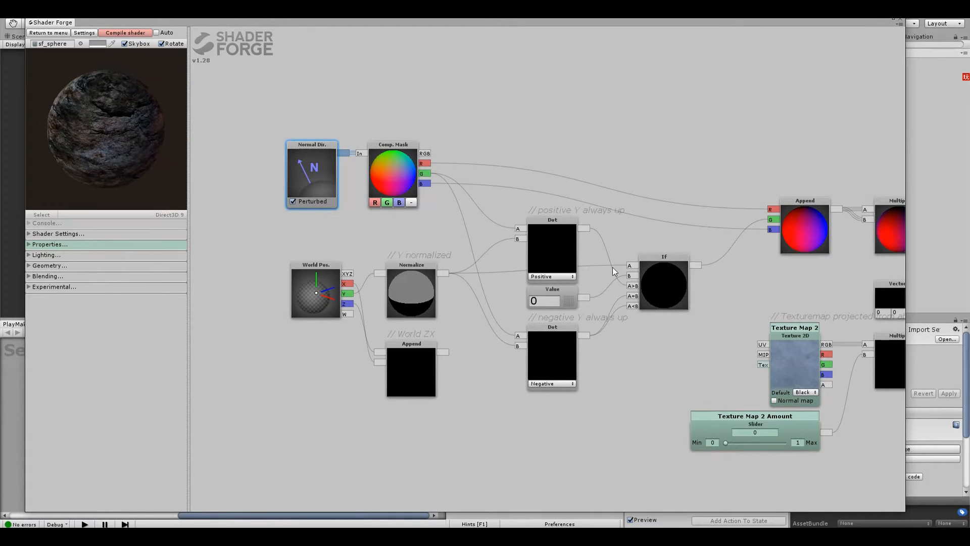
- Set the Texture Map 2 Amount slider to 1
middle_click_drag(612, 266, 511, 245)
left_click_drag(625, 420, 743, 421)
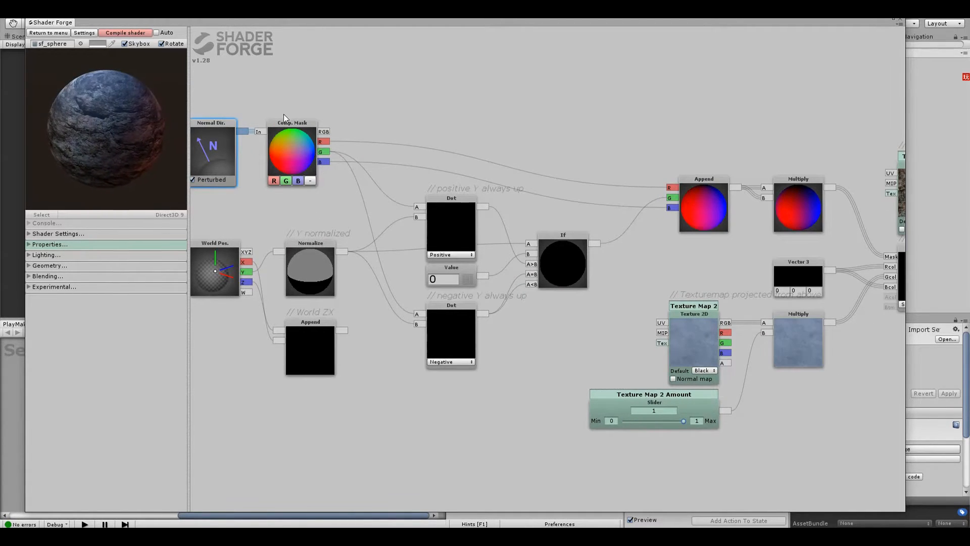
- Trace the mask from Normal Direction through Append and Multiply into Channel Blend, along with Texture Map 2, and inspect the preview sphere
middle_click_drag(283, 114, 429, 140)
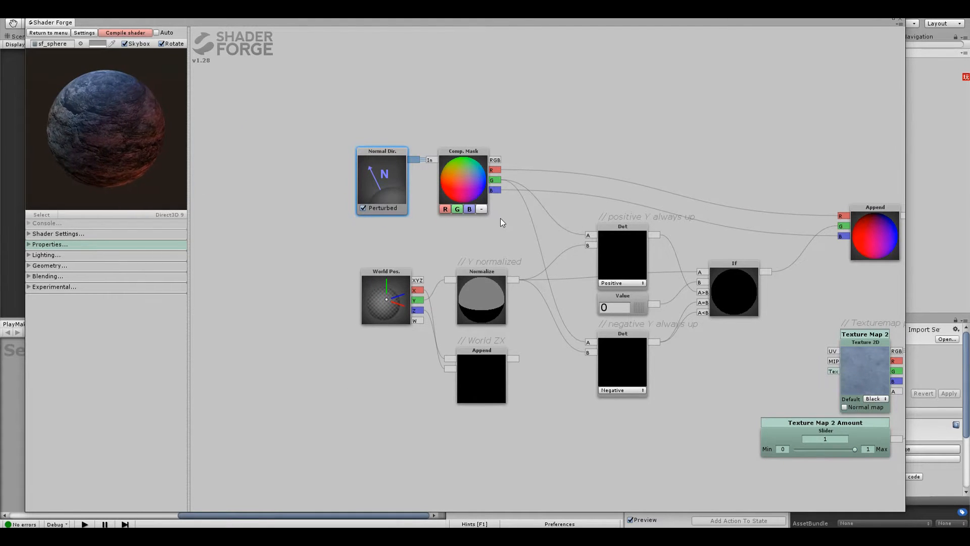
scroll(461, 189, "down", 3)
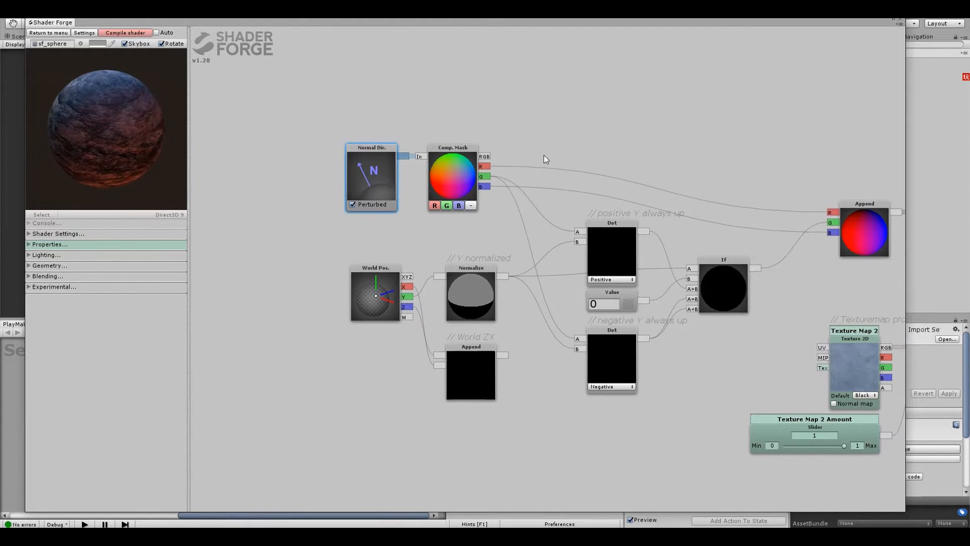
middle_click_drag(602, 171, 562, 169)
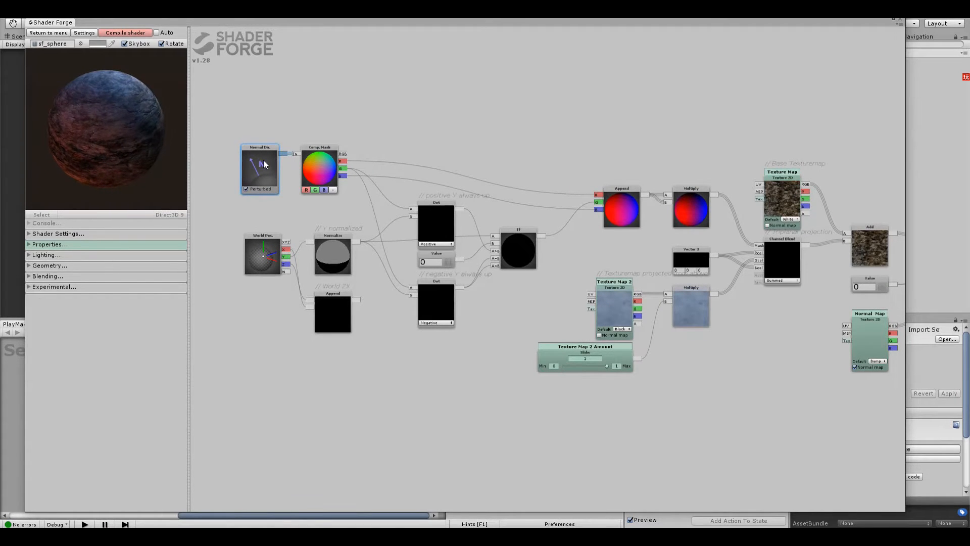
left_click(686, 199)
mouse_move(686, 202)
left_mouse_down()
mouse_move(692, 197)
mouse_move(686, 203)
left_mouse_up()
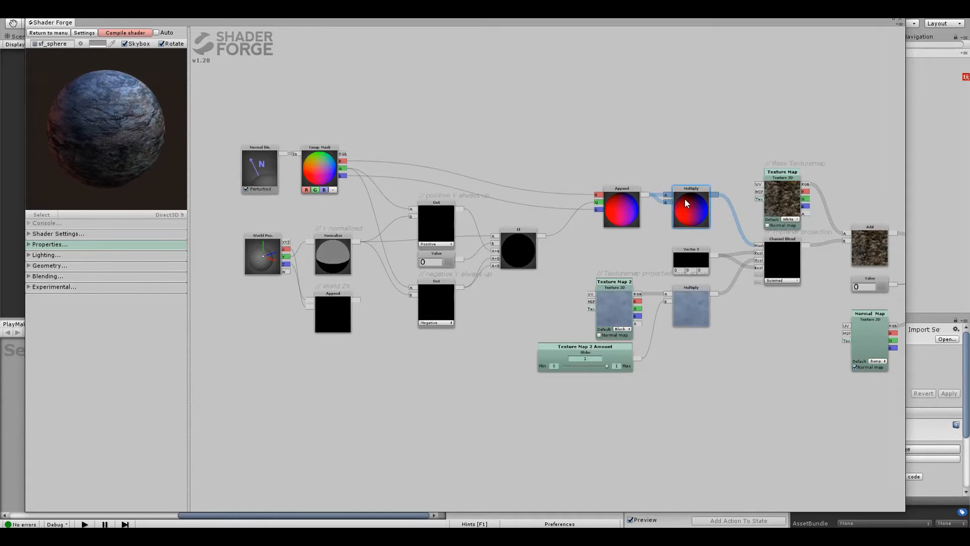
left_click(789, 254)
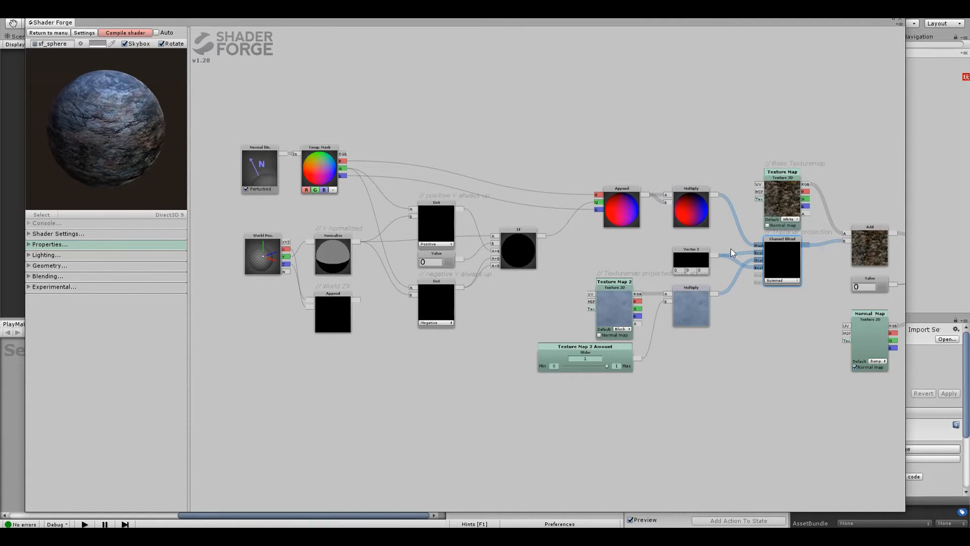
left_click_drag(733, 252, 699, 251)
left_click(582, 297)
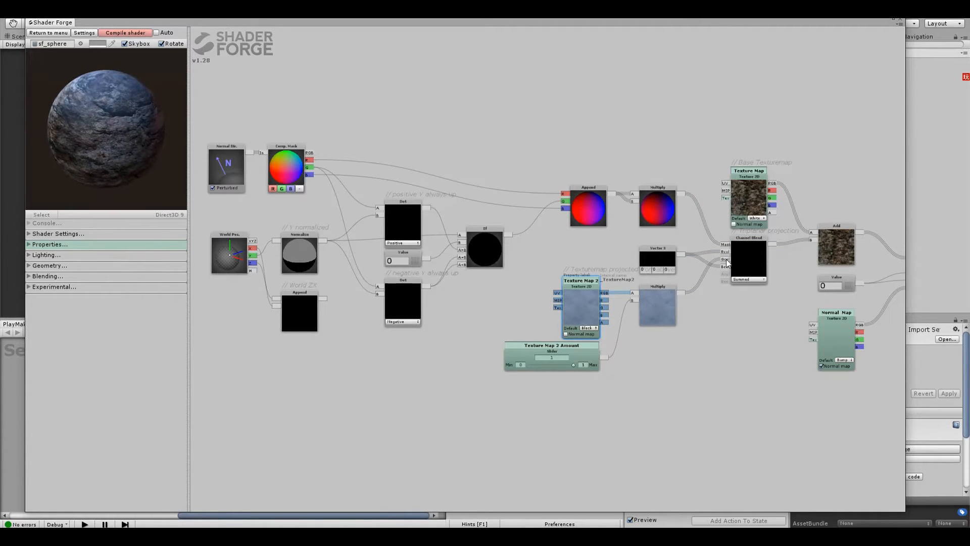
left_click_drag(771, 266, 753, 261)
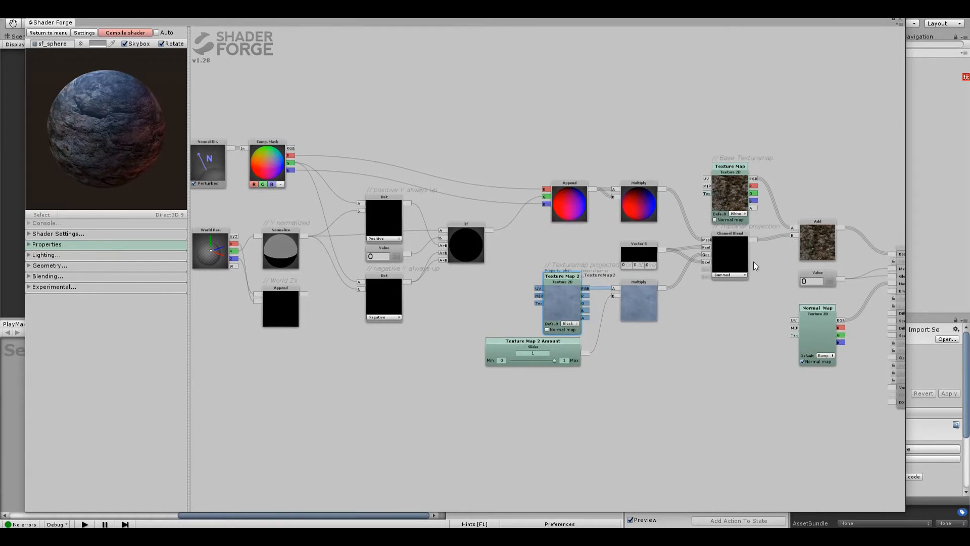
left_click_drag(111, 133, 114, 144)
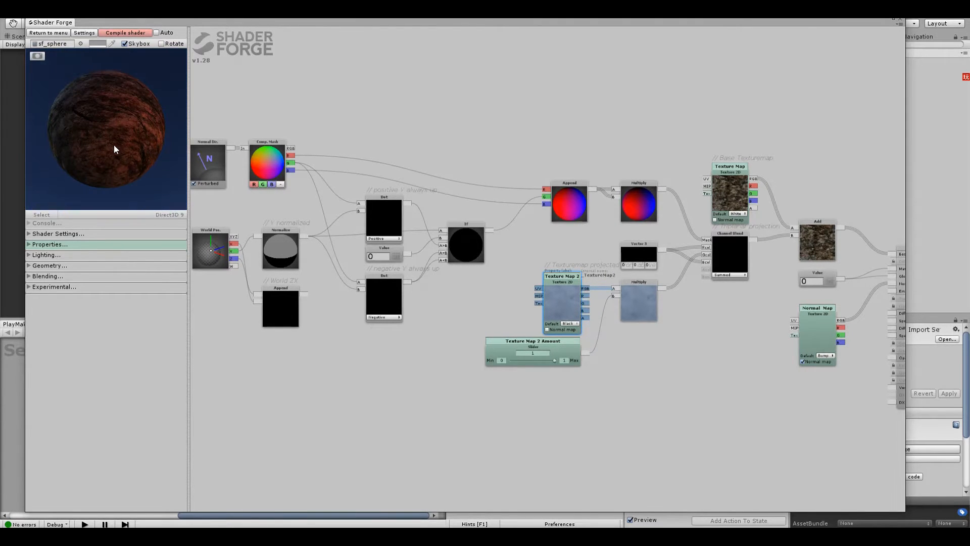
- Connect the component mask's RGB output directly to Channel Blend's mask input and compile the shader to inspect the preview sphere
left_click_drag(108, 91, 146, 142)
left_click_drag(233, 153, 268, 156)
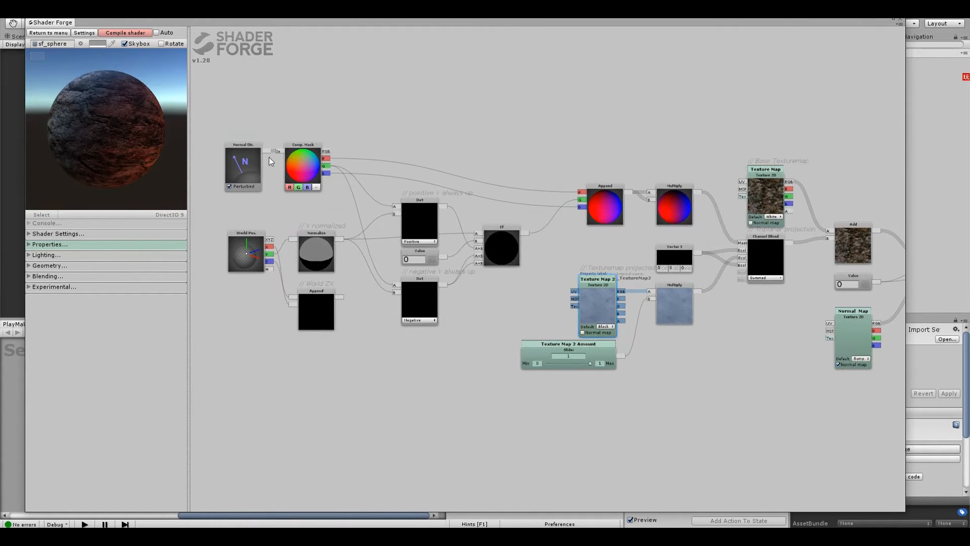
left_click_drag(326, 151, 741, 242)
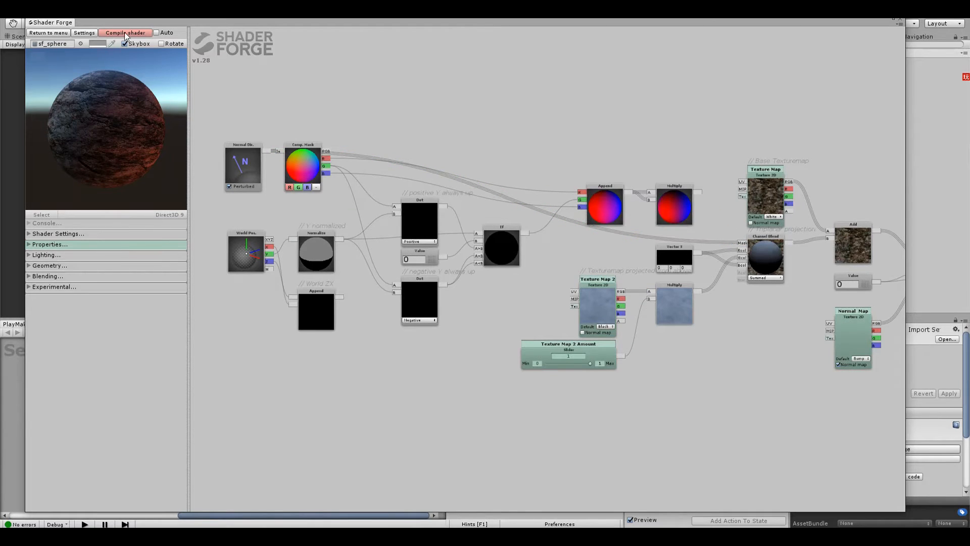
left_click(126, 33)
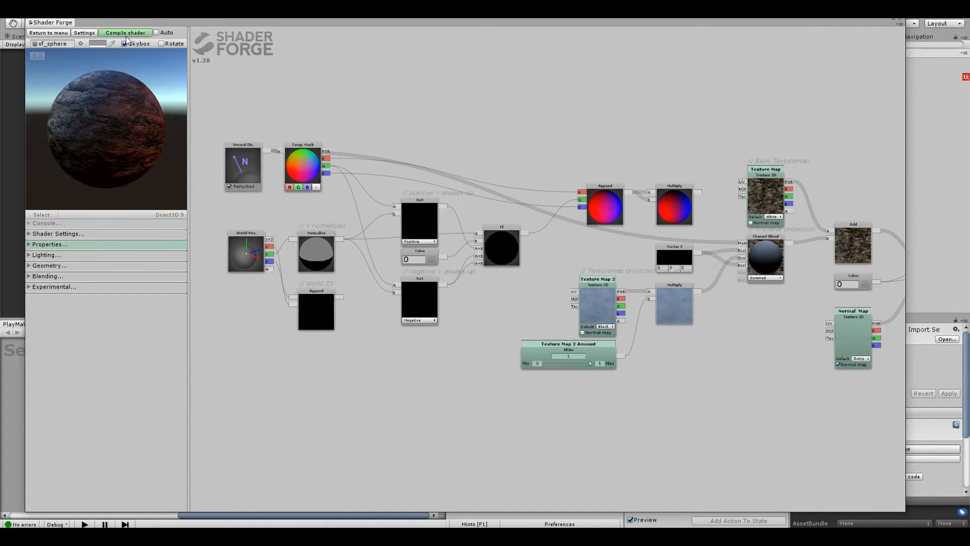
left_click_drag(139, 169, 87, 133)
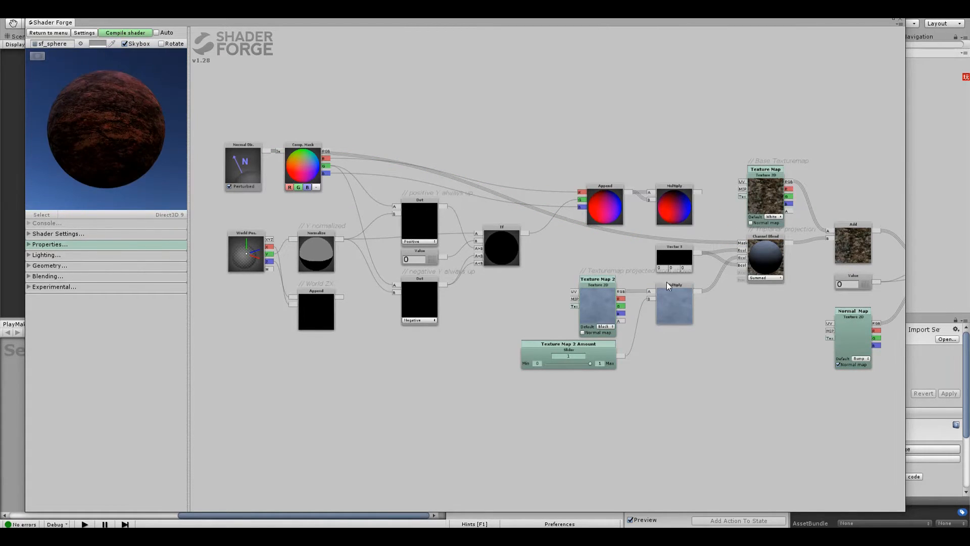
- Feed the component mask's RGB into both Multiply inputs with Multiply driving Channel Blend's mask, and compile the shader to inspect the preview sphere
left_click_drag(678, 262, 663, 260)
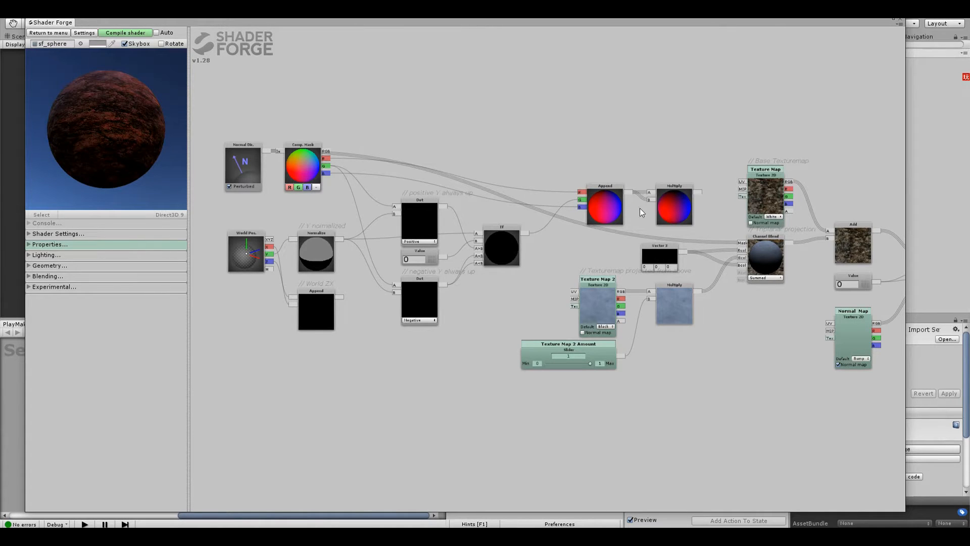
left_click_drag(325, 151, 738, 242)
left_click(114, 32)
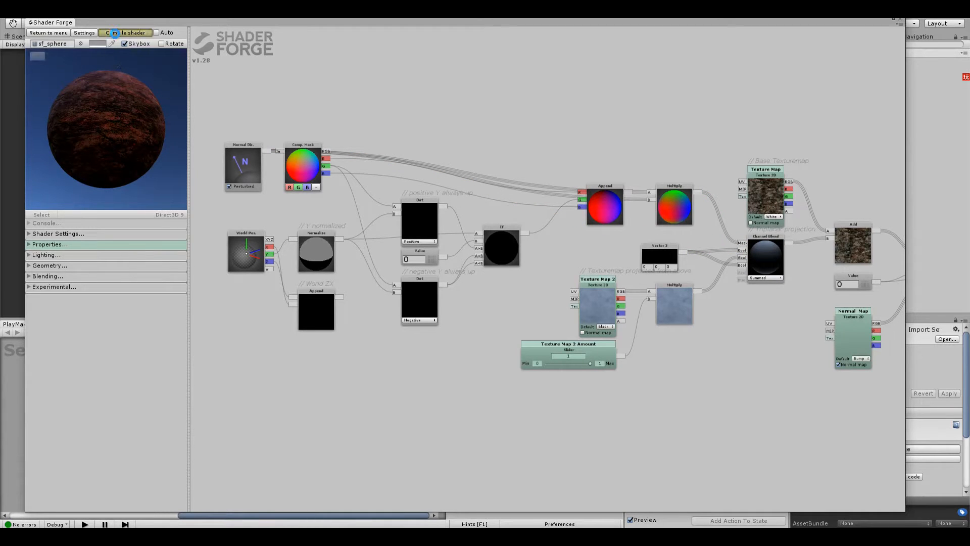
mouse_move(107, 108)
left_mouse_down()
mouse_move(91, 169)
mouse_move(93, 115)
mouse_move(109, 102)
left_mouse_up()
left_click_drag(590, 362, 536, 367)
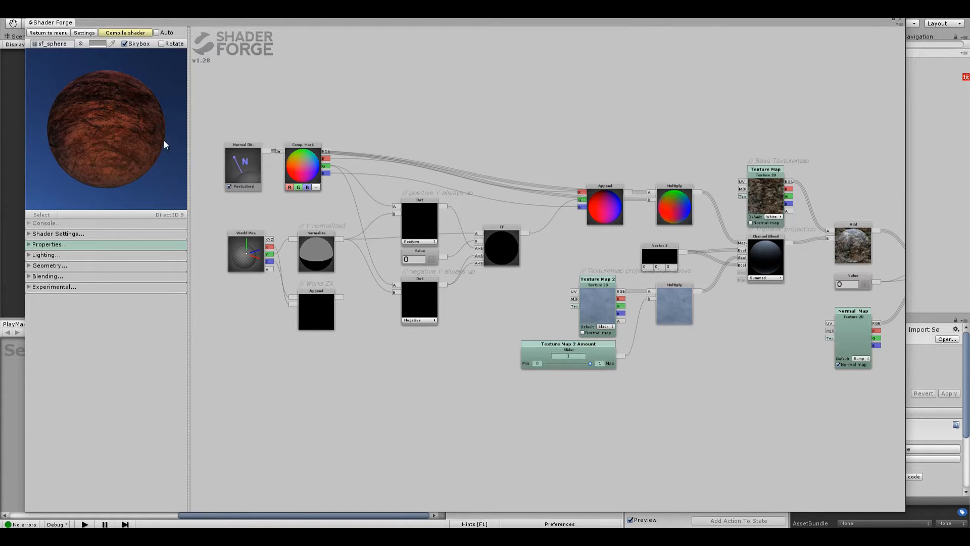
left_click_drag(162, 143, 97, 104)
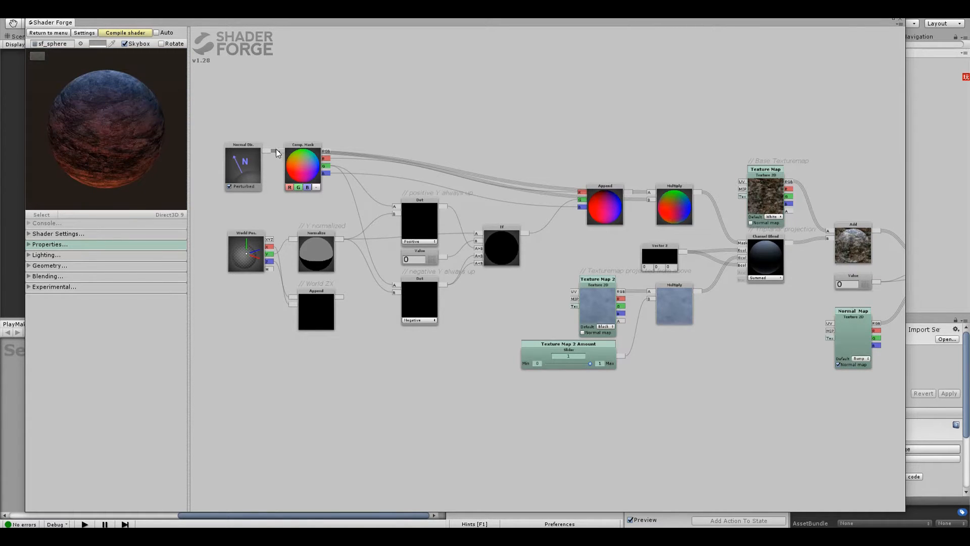
- Reconnect Normal Direction to the component mask, feed Append back into both Multiply inputs, and compile the shader
left_click_drag(266, 149, 279, 151)
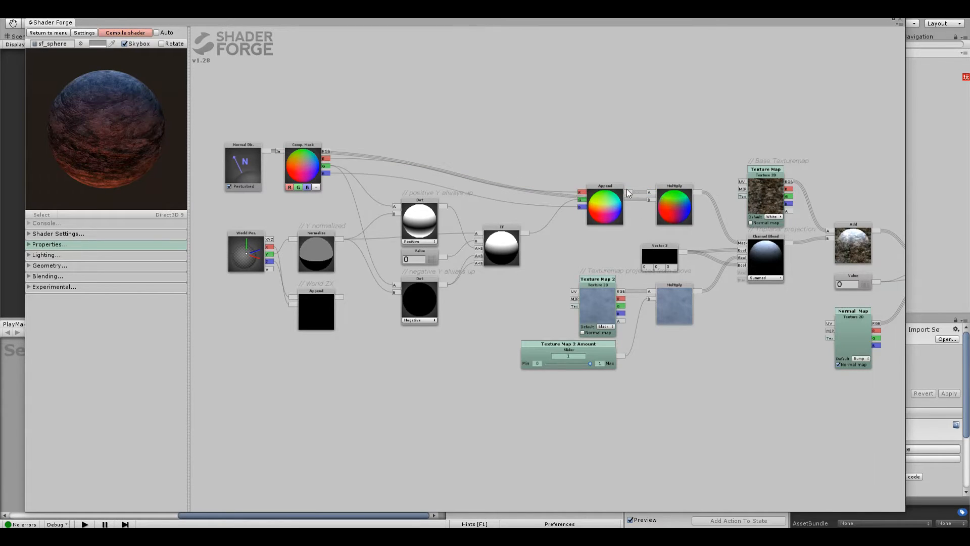
left_click(122, 32)
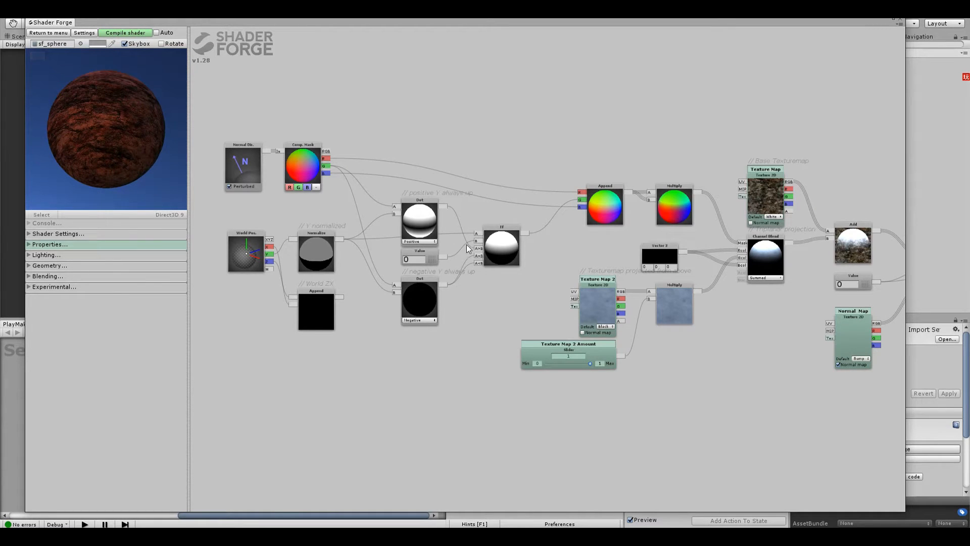
- Connect the positive Dot node directly to Append's middle input in place of the If node, and compile the shader
left_click(328, 257)
left_click_drag(424, 223, 421, 217)
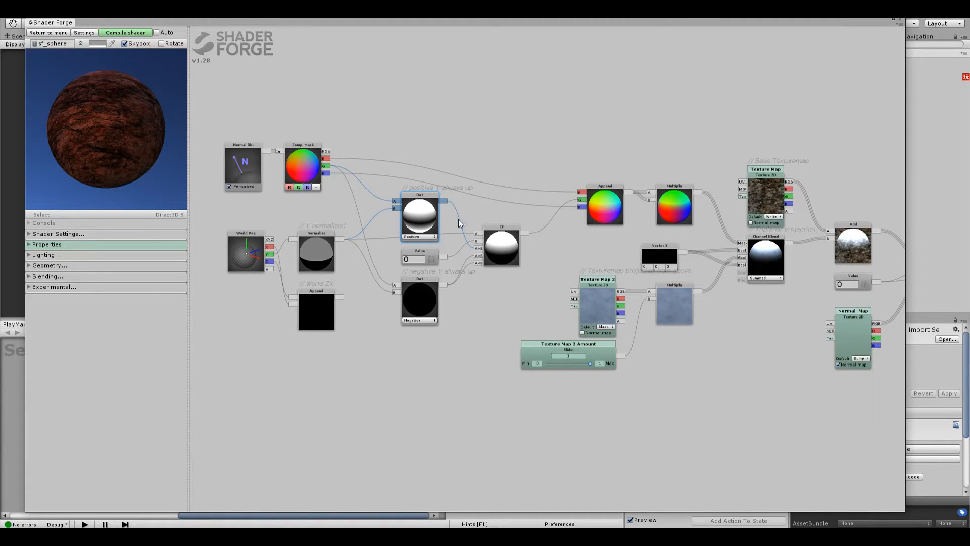
left_click_drag(443, 201, 581, 204)
left_click(424, 222)
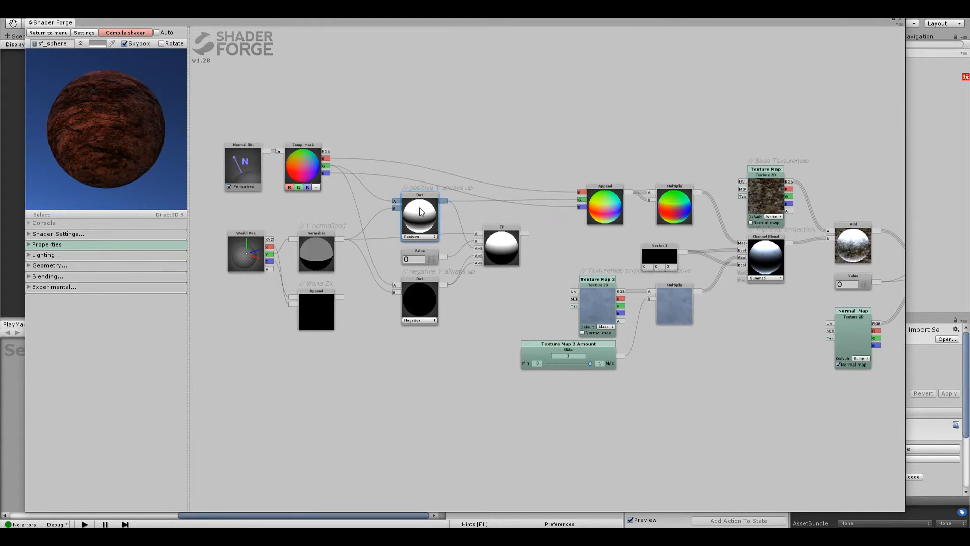
left_click(250, 245)
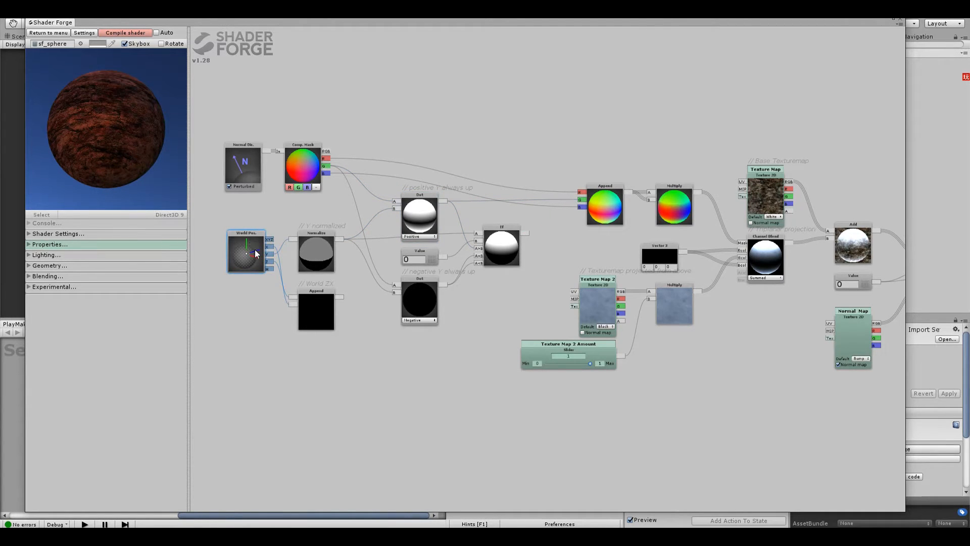
left_click(421, 218)
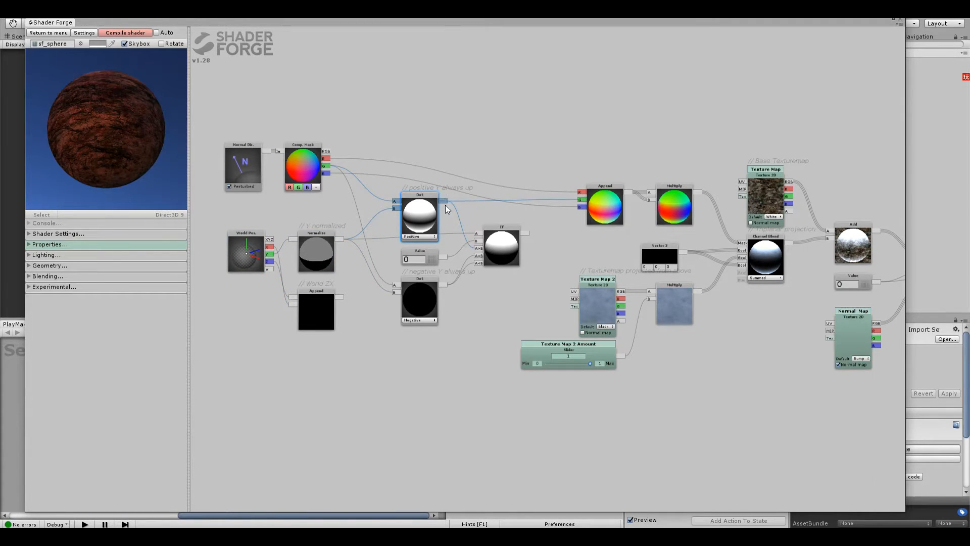
left_click(605, 204)
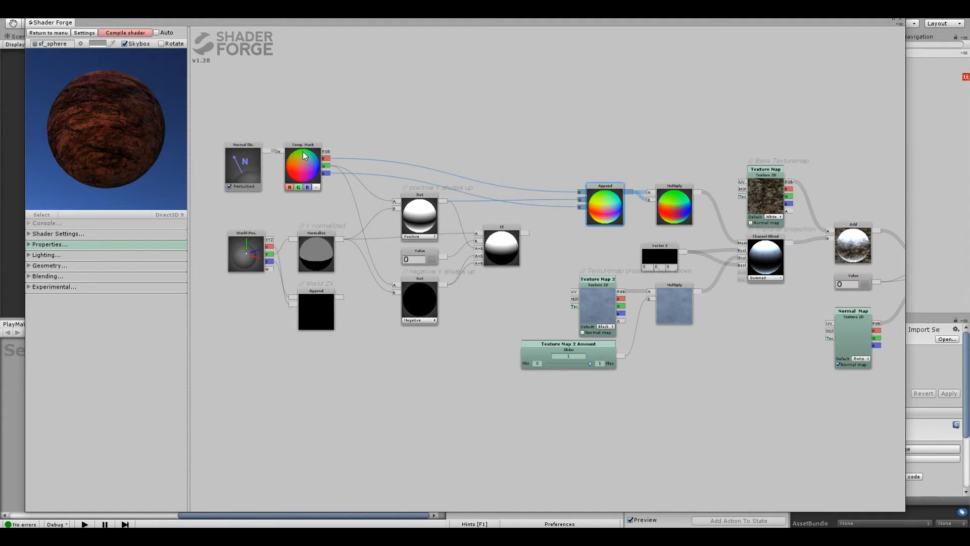
left_click_drag(89, 129, 111, 79)
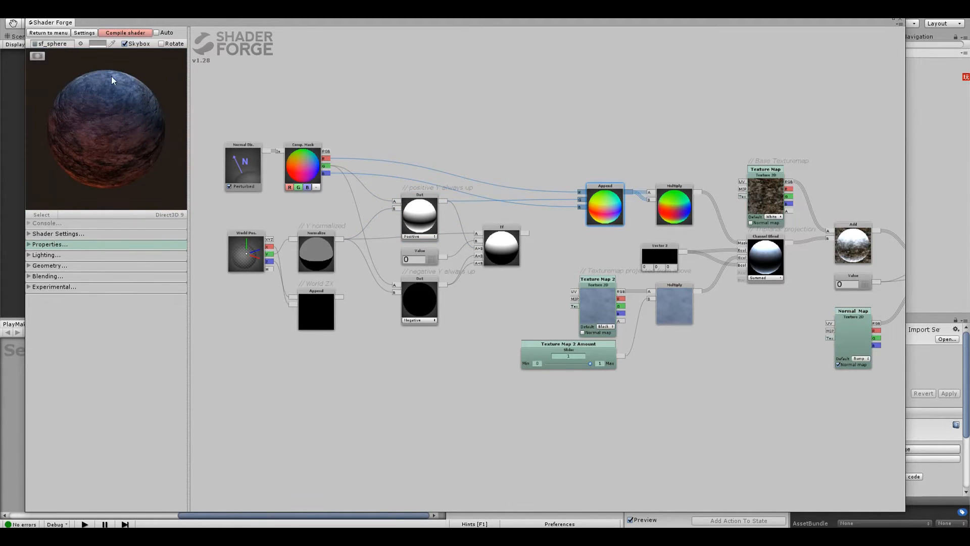
left_click(124, 35)
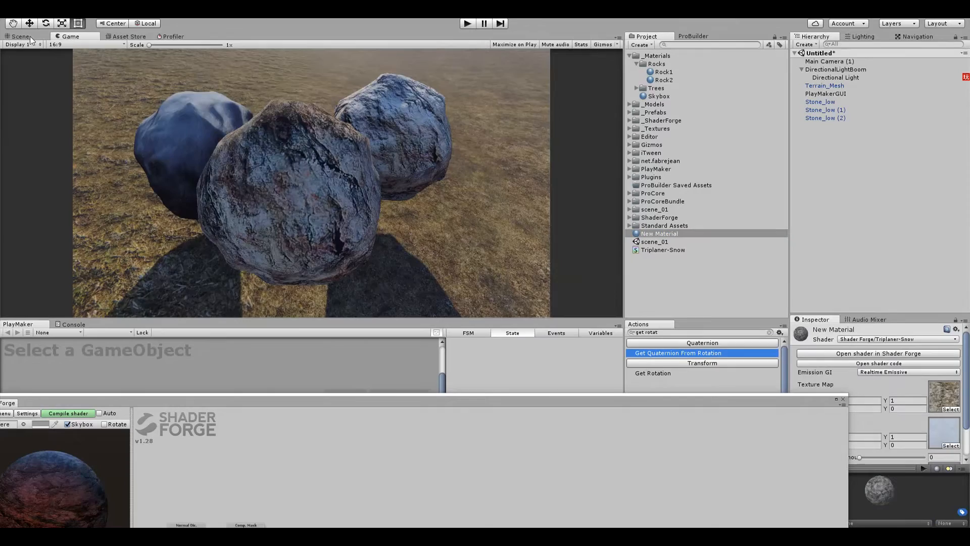
- Switch to the Scene view and raise the Texture Map 2 Amount on New Material
left_click(31, 38)
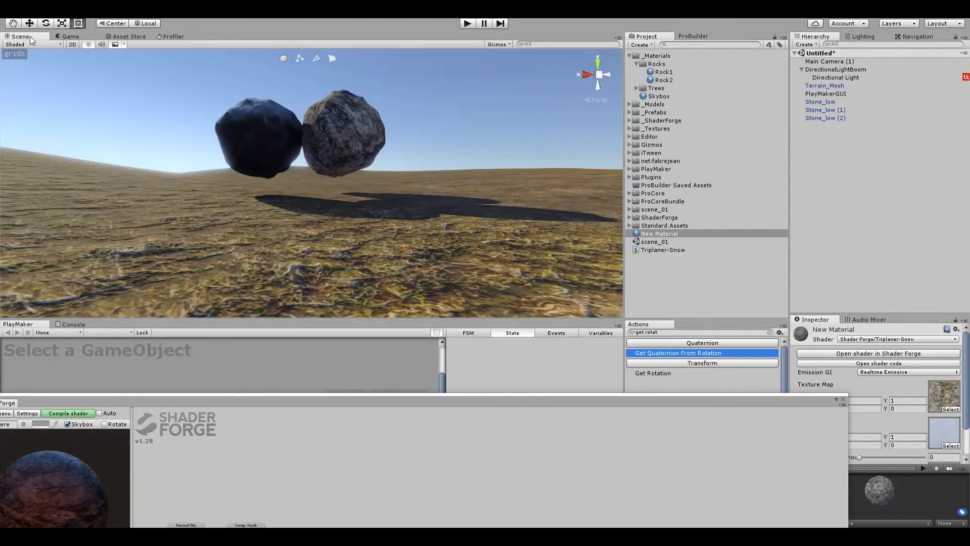
scroll(883, 414, "down", 3)
left_click_drag(861, 416, 937, 415)
- Select the Stone_low (2) rock and set its rotation to 0 on X, Y and Z, with a Z scale of 1
left_click_drag(366, 122, 387, 154, "alt")
left_click(339, 159)
left_click(27, 24)
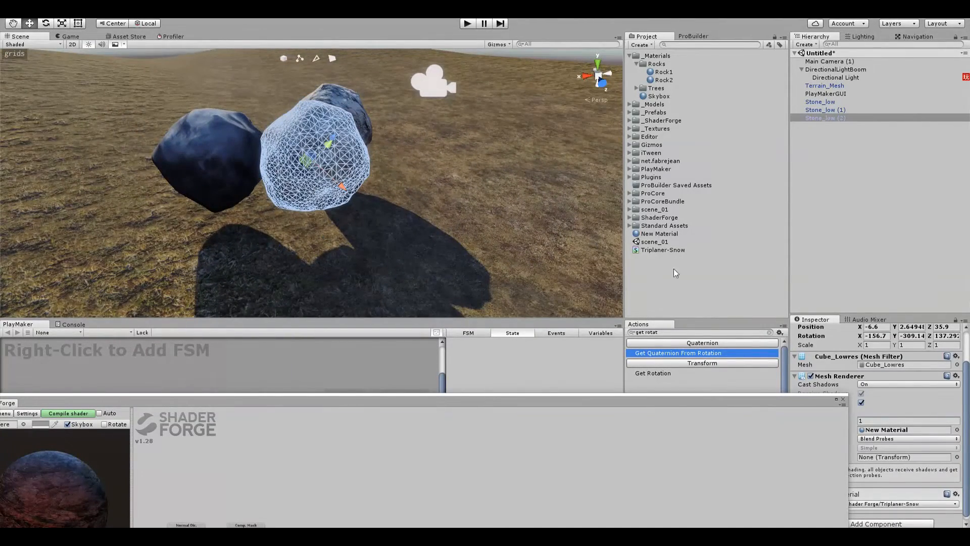
left_click(876, 335)
type("0")
left_click(910, 336)
type("0")
left_click(943, 336)
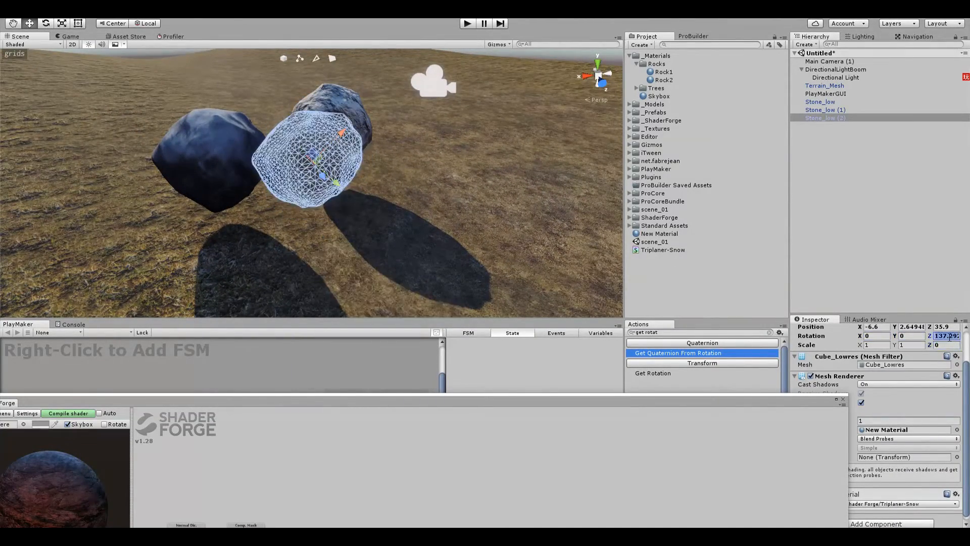
type("0")
left_click(937, 344)
- Move Stone_low (2) along its vertical axis and examine the texture coverage on top of it from several angles
left_click_drag(290, 144, 400, 178, "alt")
scroll(323, 146, "down", 4)
left_click(400, 178)
right_click_drag(400, 178, 325, 23)
left_click_drag(391, 174, 334, 202, "alt")
left_click_drag(378, 213, 496, 272, "alt")
left_click(363, 200)
left_click_drag(358, 236, 361, 71)
key("f")
left_click_drag(385, 238, 397, 341, "alt")
left_click(414, 168)
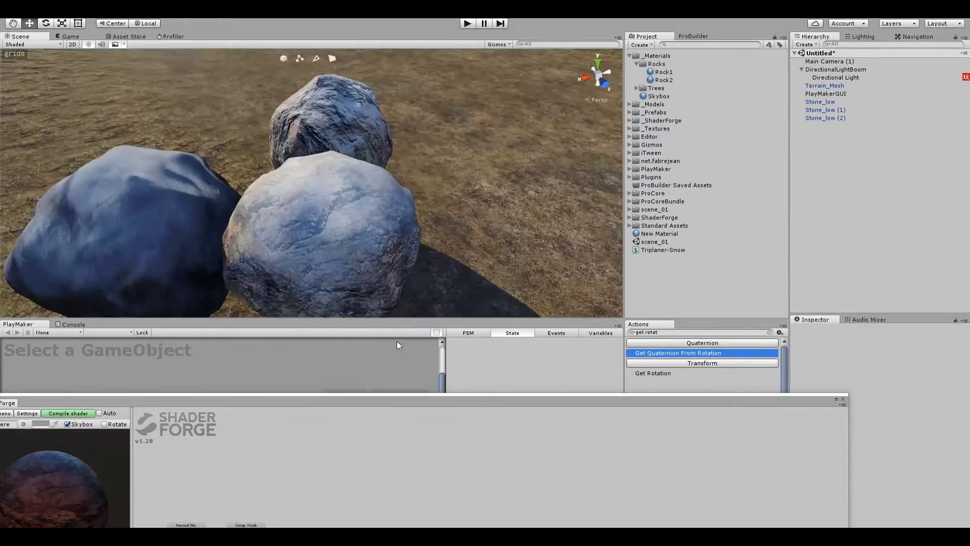
- Wire World Position's Y output straight into the positive Dot's second input, bypassing Normalize, and compile the shader with Stone_low (2) in view
left_click(334, 250)
left_click_drag(344, 397, 432, 181)
left_click(347, 415)
left_click_drag(305, 420, 426, 373)
left_click(156, 200)
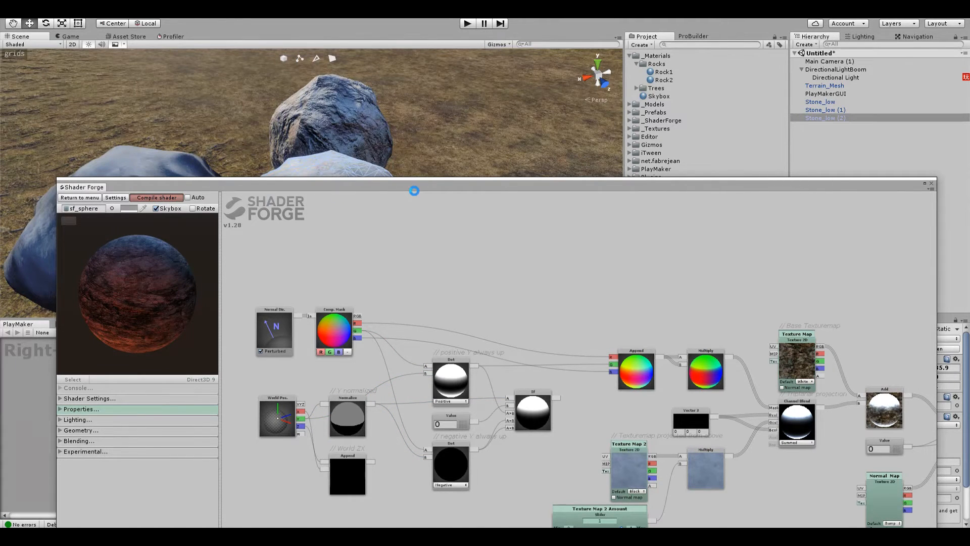
left_click_drag(413, 188, 370, 250)
left_click_drag(351, 297, 348, 415)
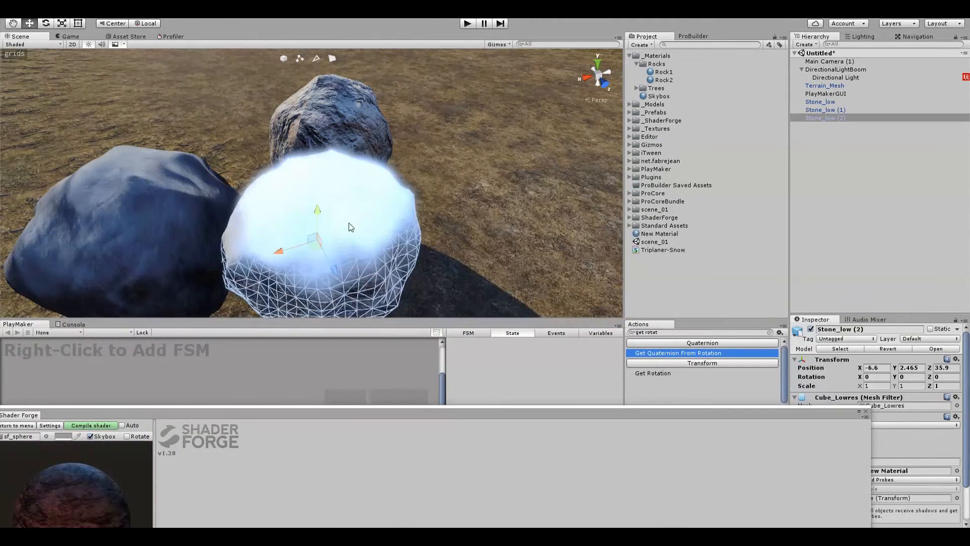
- Lift Stone_low (2) high above the other rocks, examine its texture coverage, and lower it back beside them
left_click_drag(317, 218, 347, 53)
scroll(356, 133, "down", 5)
left_click_drag(347, 53, 324, 56, "alt")
left_click(400, 117)
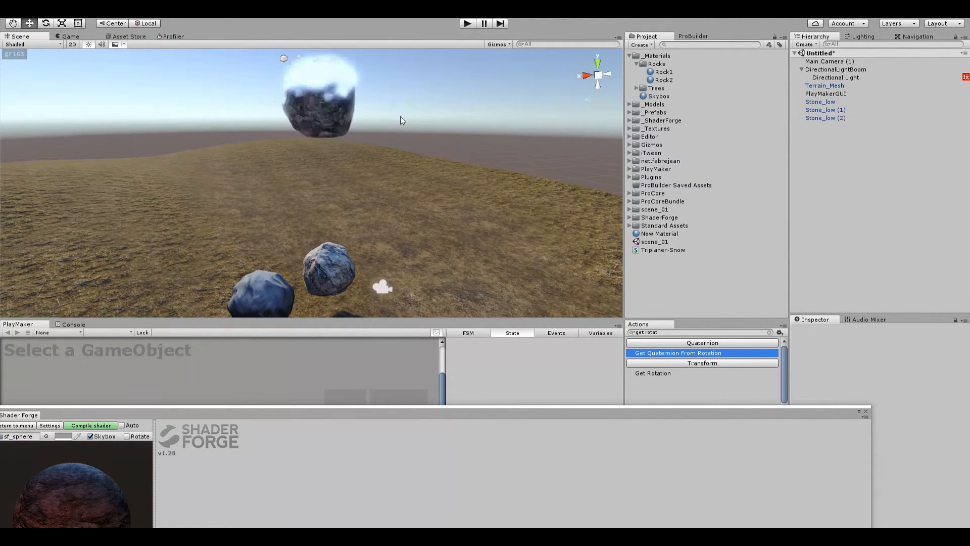
left_click_drag(400, 116, 396, 80, "alt")
left_click_drag(322, 202, 348, 192, "alt")
left_click(348, 192)
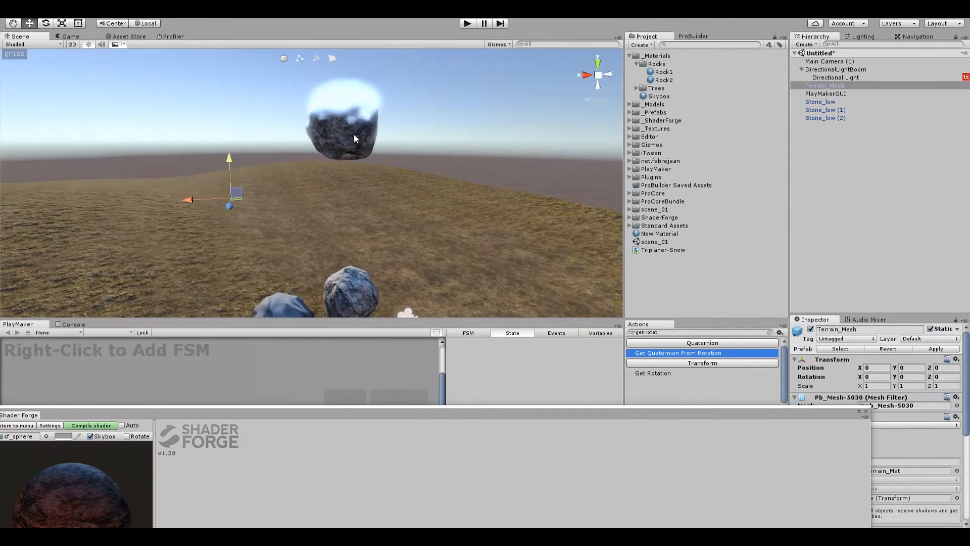
left_click(353, 135)
left_click_drag(342, 112, 330, 308)
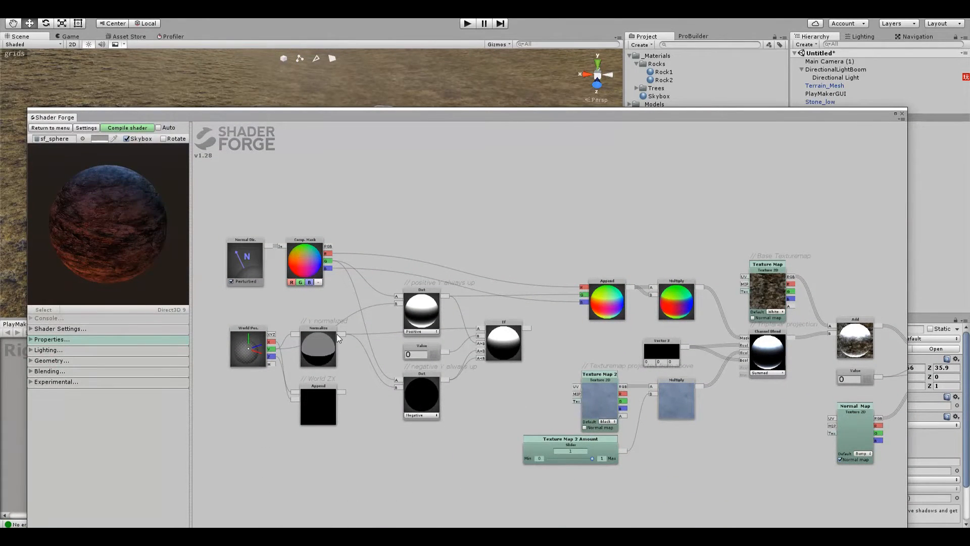
- Reconnect Normalize to the positive Dot's second input, compile the shader, and inspect the three rocks in the scene
left_click_drag(343, 333, 397, 304)
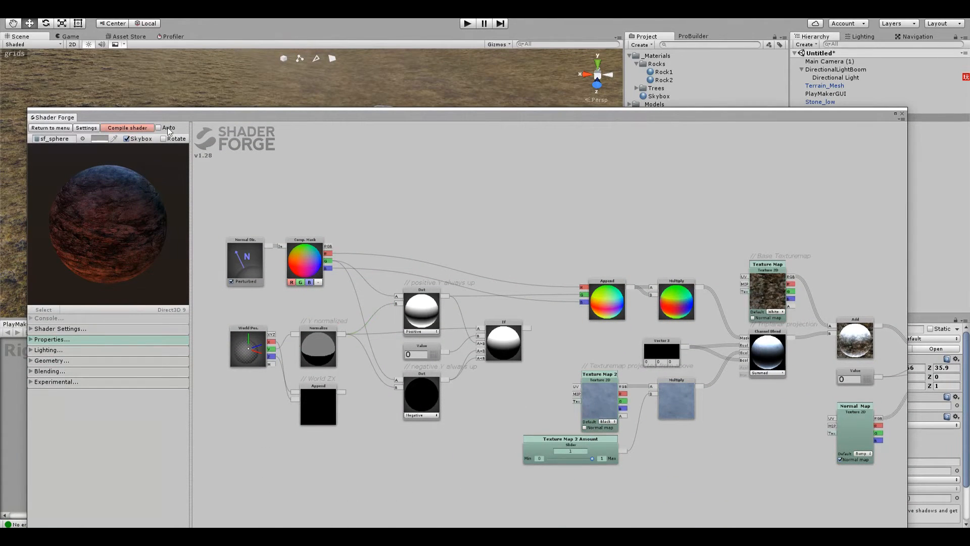
left_click(135, 130)
left_click_drag(263, 118, 297, 303)
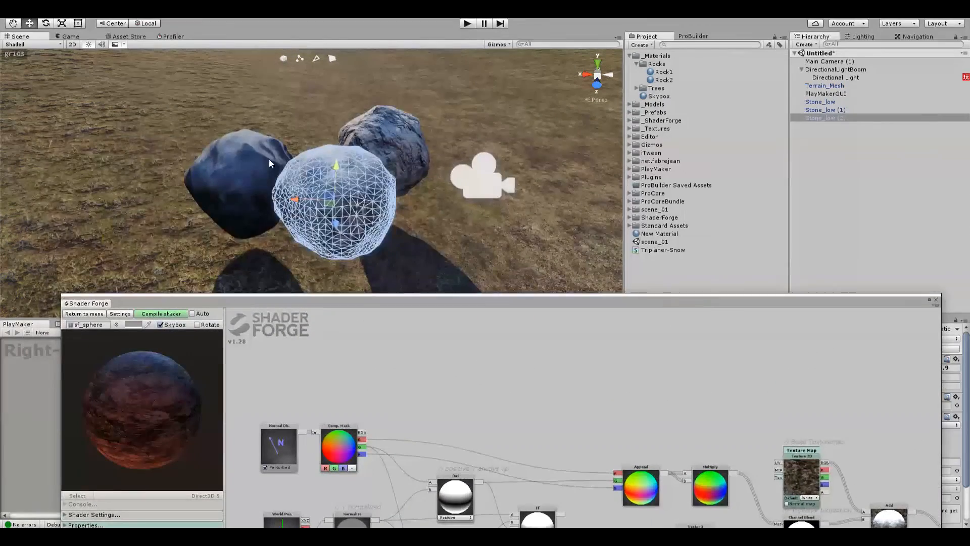
left_click(269, 159)
left_click(401, 129)
right_click_drag(404, 202, 430, 139)
left_click(429, 139)
right_click_drag(429, 139, 376, 210)
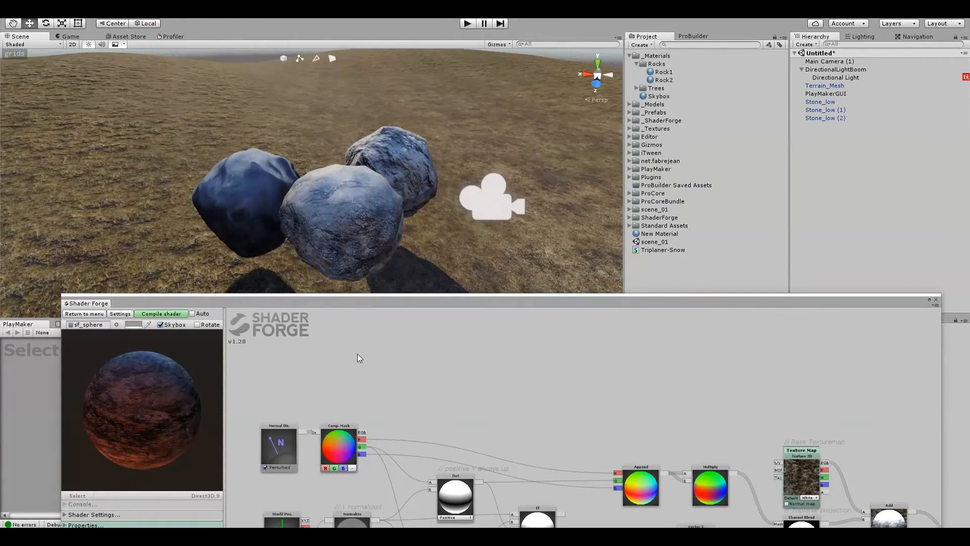
- Connect the World ZX Append node to Texture Map 2's UV input, compile the shader, and check the rocks in the scene
left_click_drag(353, 300, 300, 104)
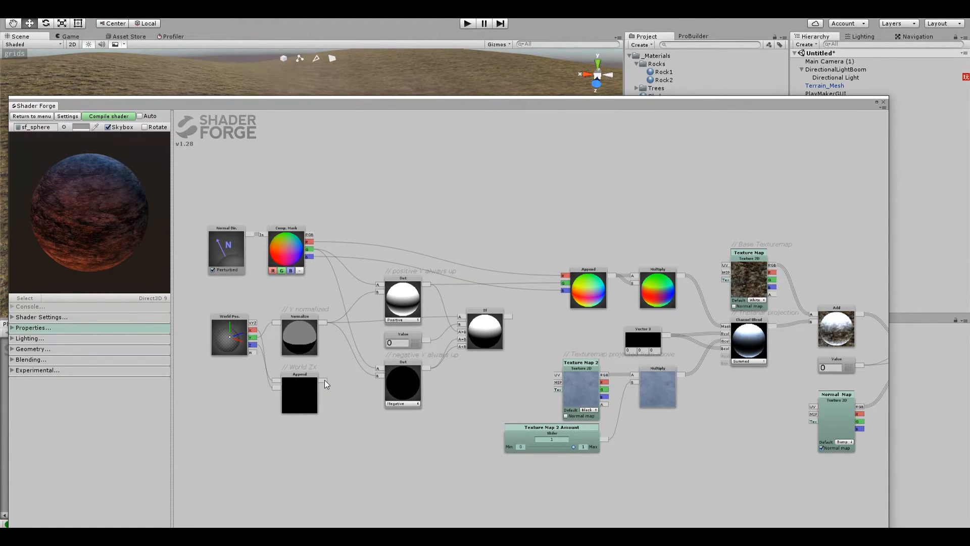
left_click_drag(324, 380, 341, 382)
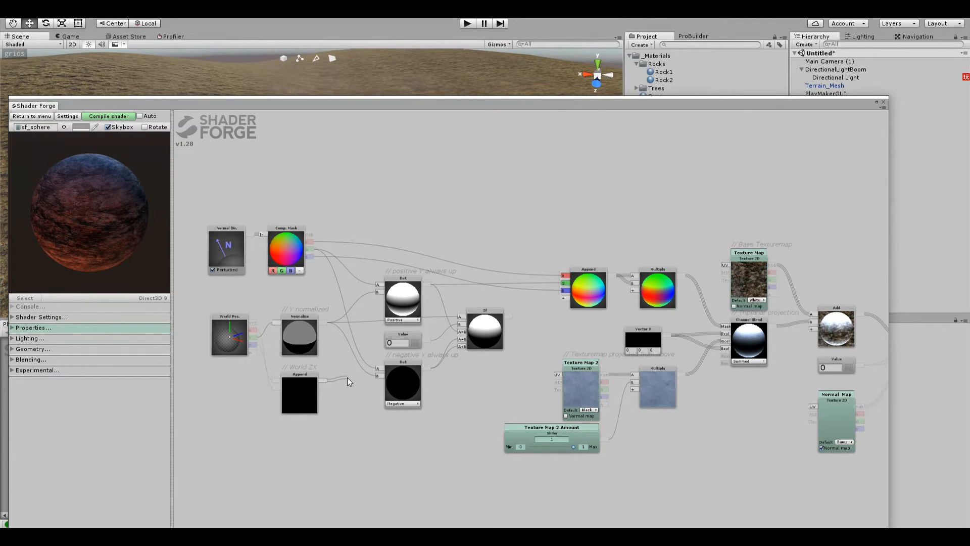
left_click_drag(347, 380, 557, 378)
left_click(305, 393)
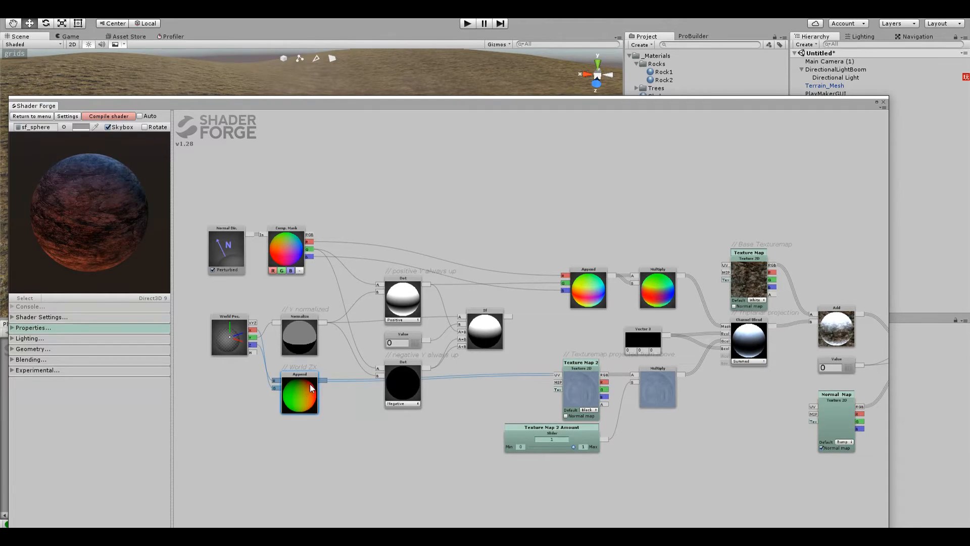
left_click(102, 116)
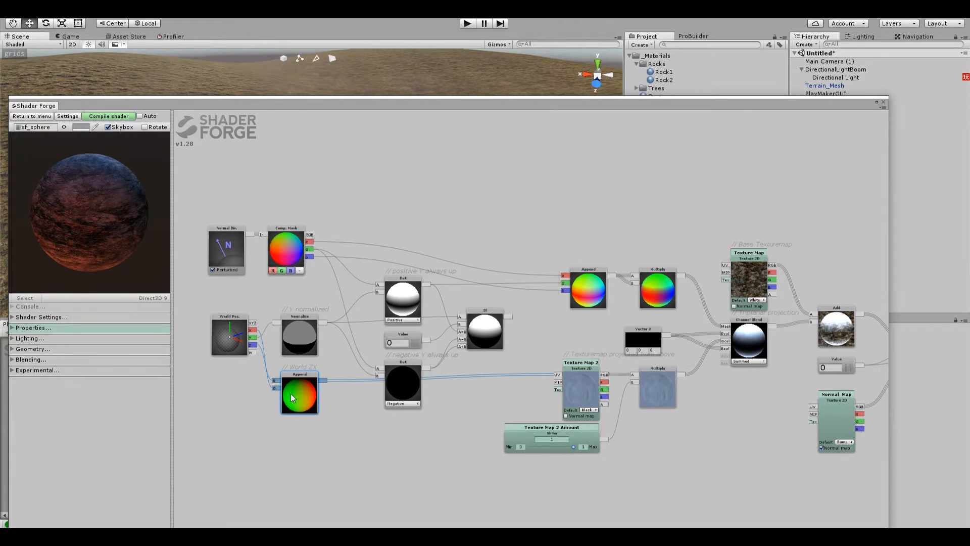
left_click_drag(389, 108, 386, 374)
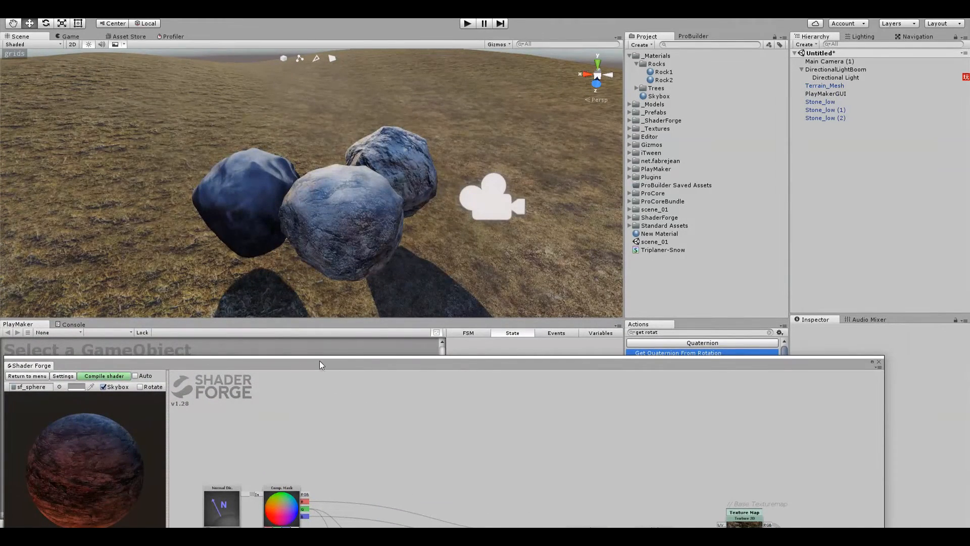
left_click_drag(319, 360, 372, 186)
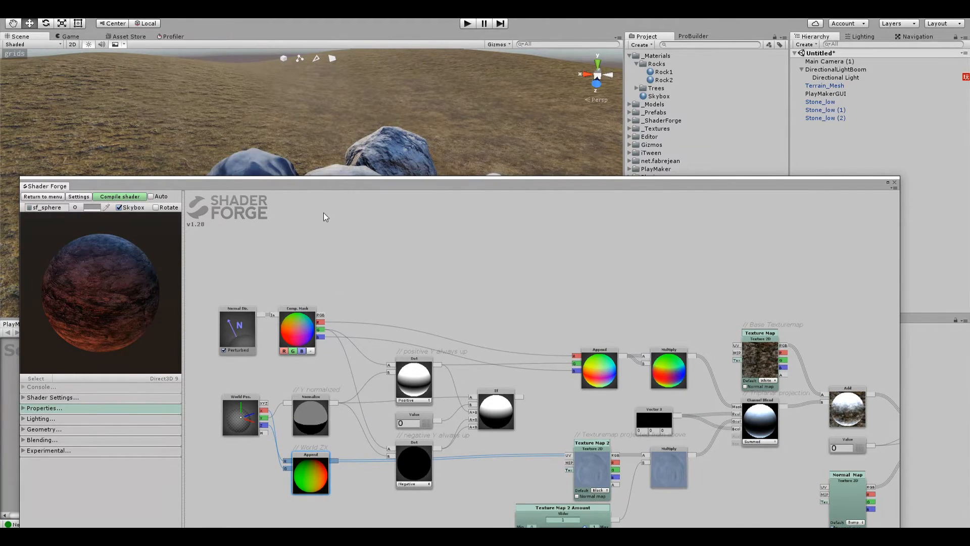
- Show the rocks in the Game view and rotate Stone_low (2) to -36.45 on X to check its texture projection
left_click_drag(323, 186, 362, 314)
left_click(337, 218)
left_click(894, 192)
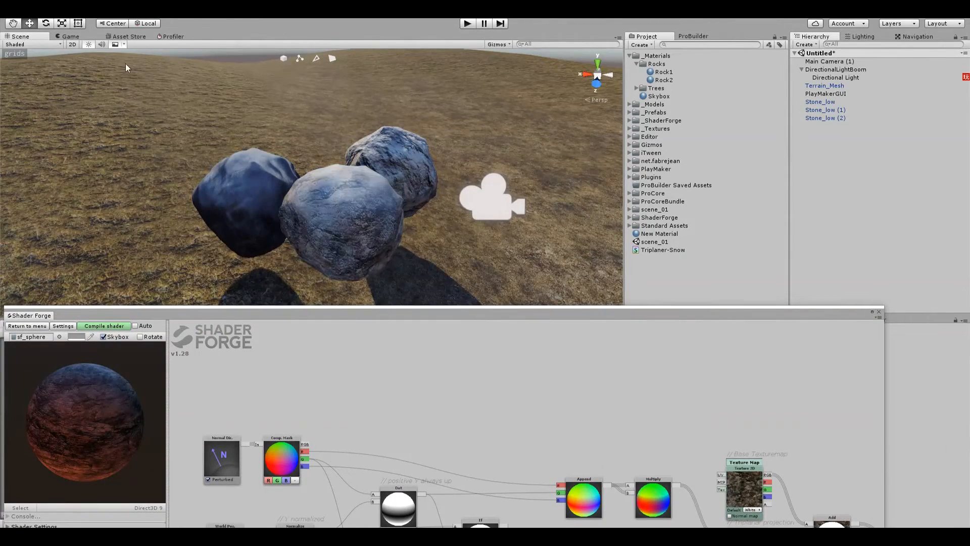
left_click(71, 36)
left_click(842, 118)
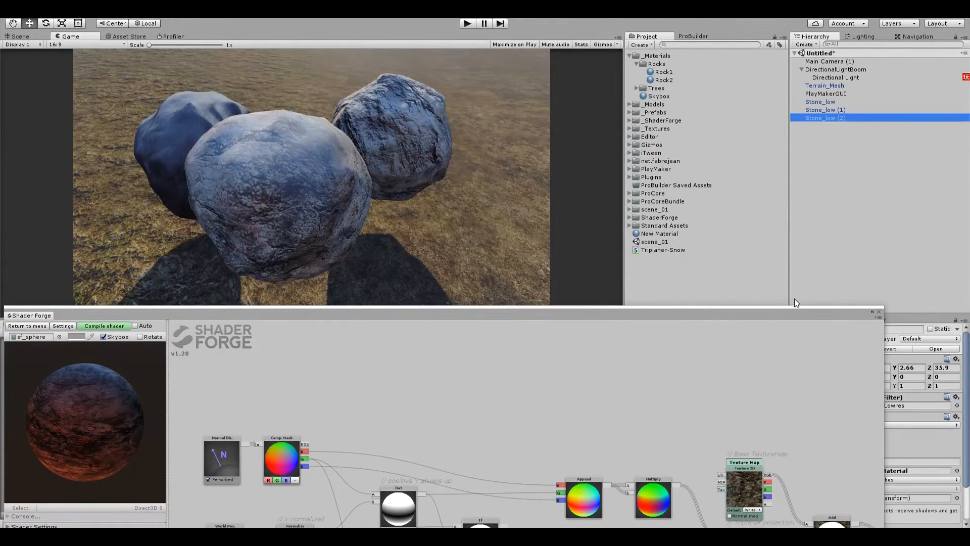
left_click_drag(794, 313, 614, 323)
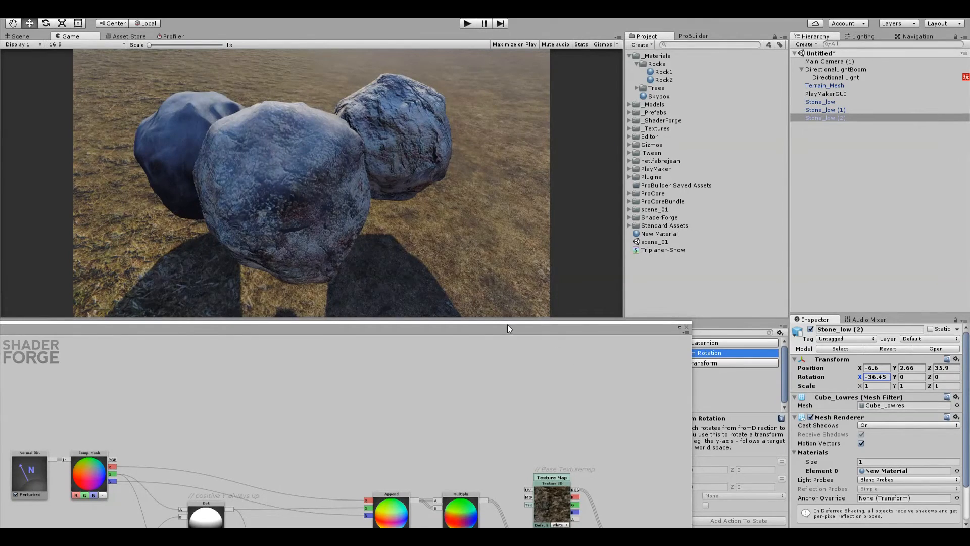
- Move the World ZX Append node clear of Normalize and wire World Position's X and Z into its first and second inputs
left_click_drag(507, 323, 729, 35)
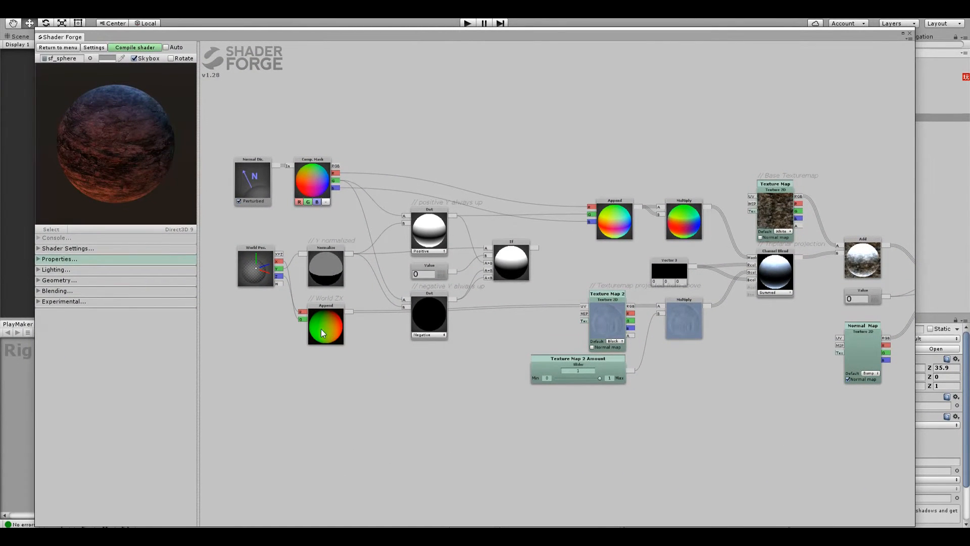
left_click_drag(321, 324, 377, 390)
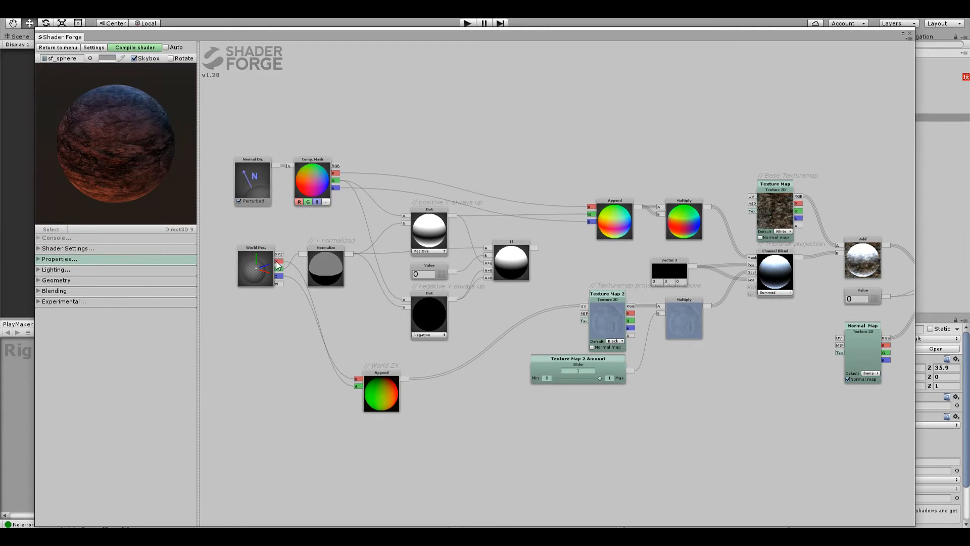
left_click_drag(278, 269, 358, 379)
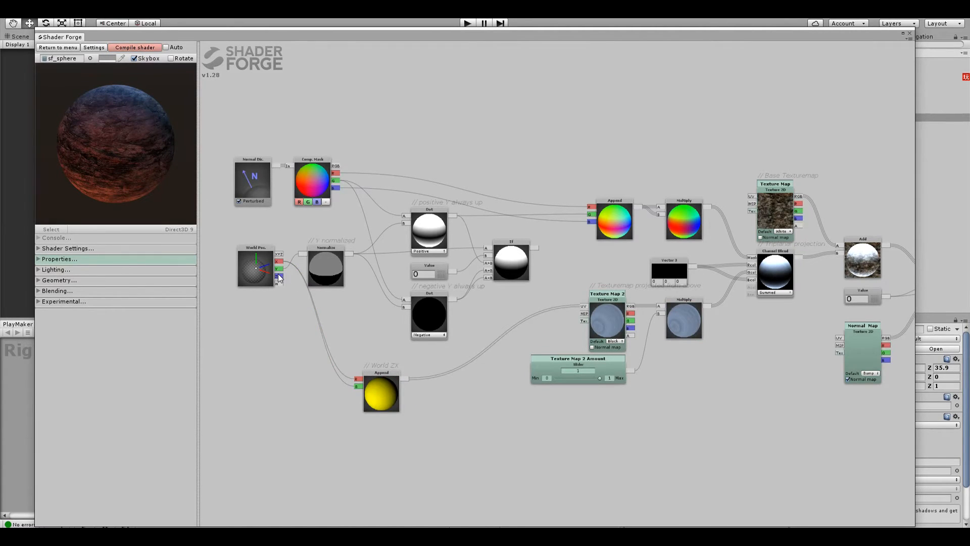
left_click_drag(279, 277, 385, 367)
- Change the Append node's comment to World XZ and place the node directly below the negative Dot
left_click(387, 377)
right_click(388, 388)
left_click(405, 392)
type("XZ")
key("Return")
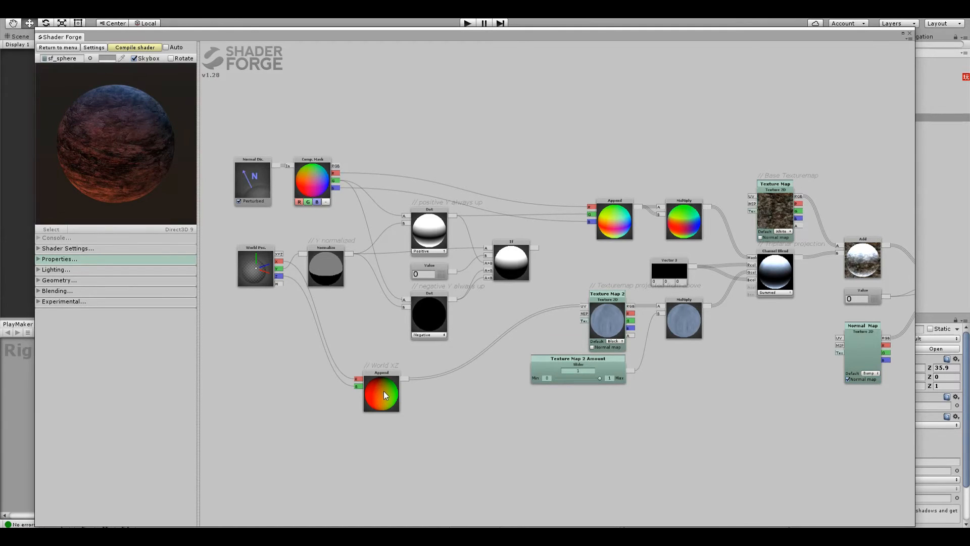
left_click_drag(390, 392, 439, 374)
left_click_drag(366, 280, 375, 323)
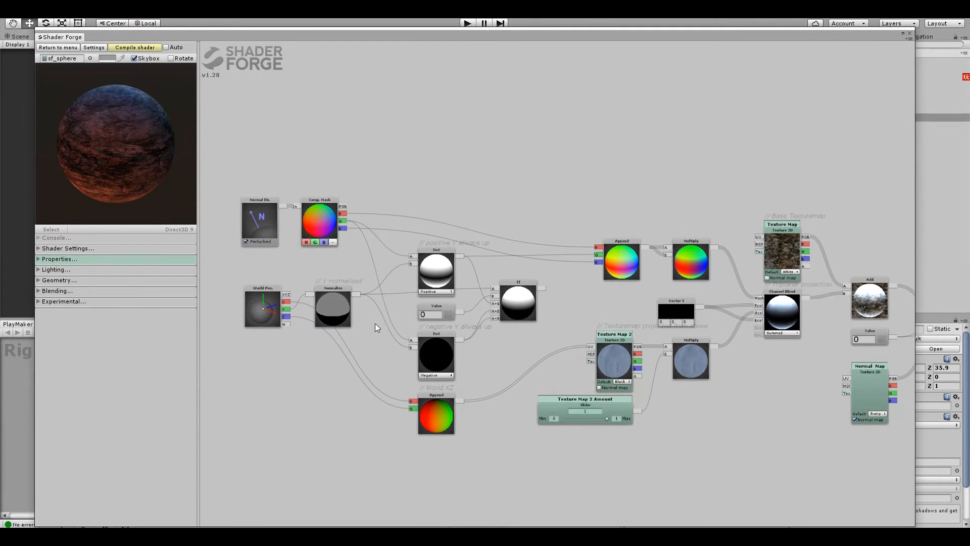
- Connect the If node's output to the mask Append's second input, compile the shader, and examine the positive Dot
left_click_drag(542, 288, 597, 255)
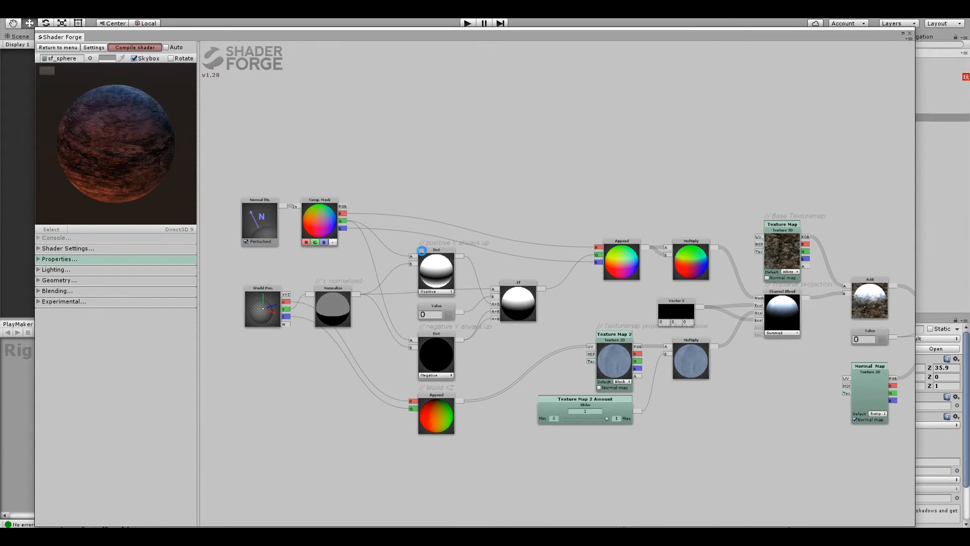
left_click(526, 303)
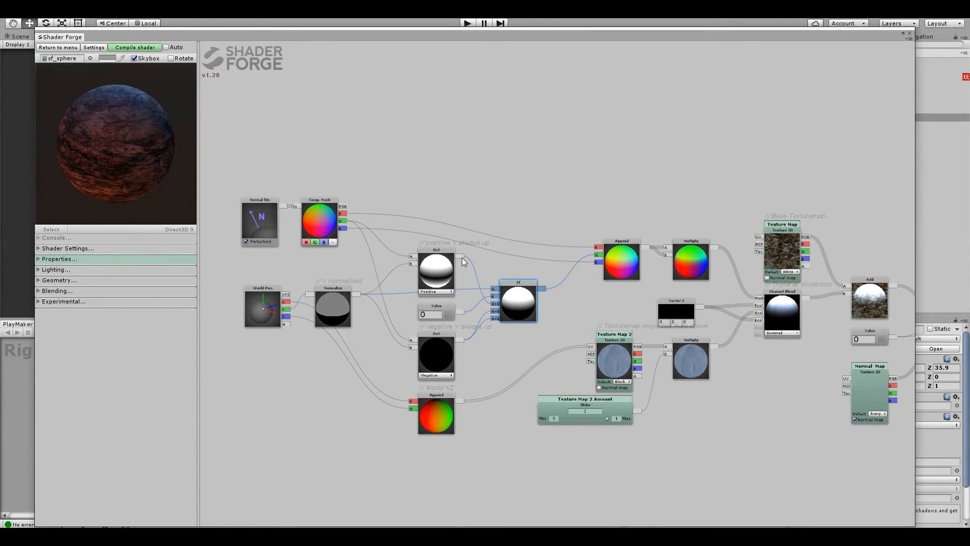
left_click_drag(440, 262, 443, 264)
left_click(437, 273)
left_click_drag(459, 256, 597, 254)
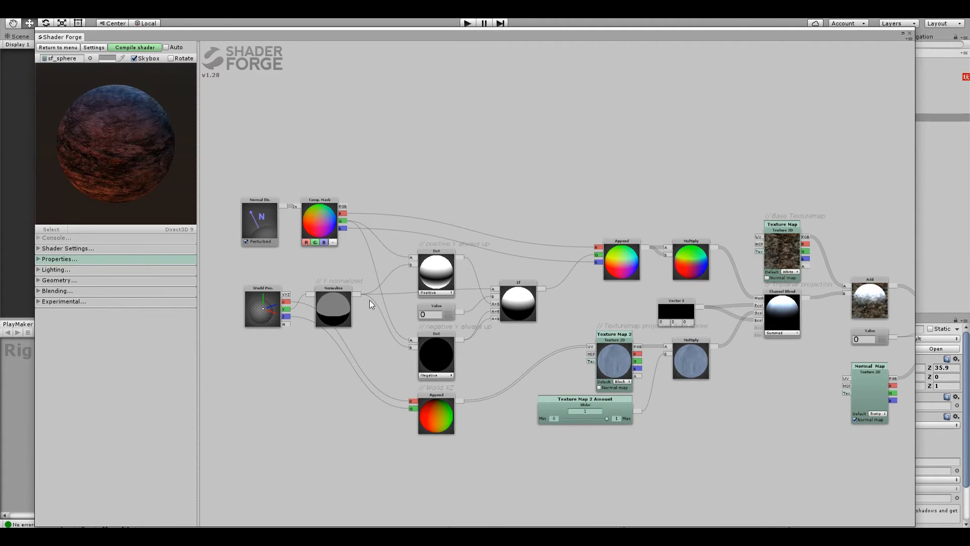
- Keep the lower Dot set to Negative, review the If, Value and Normalize nodes, and compile the shader
left_click(333, 224)
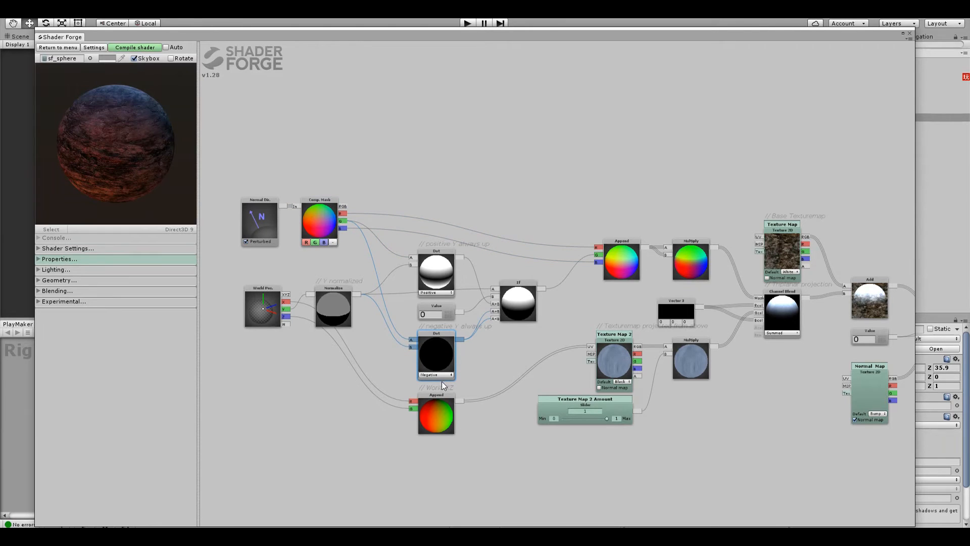
left_click(438, 374)
left_click(575, 460)
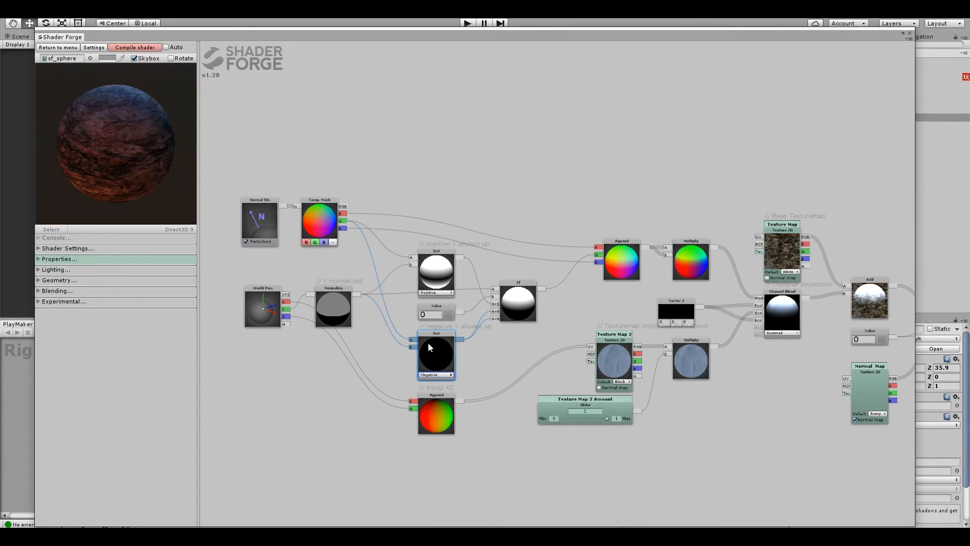
left_click(535, 305)
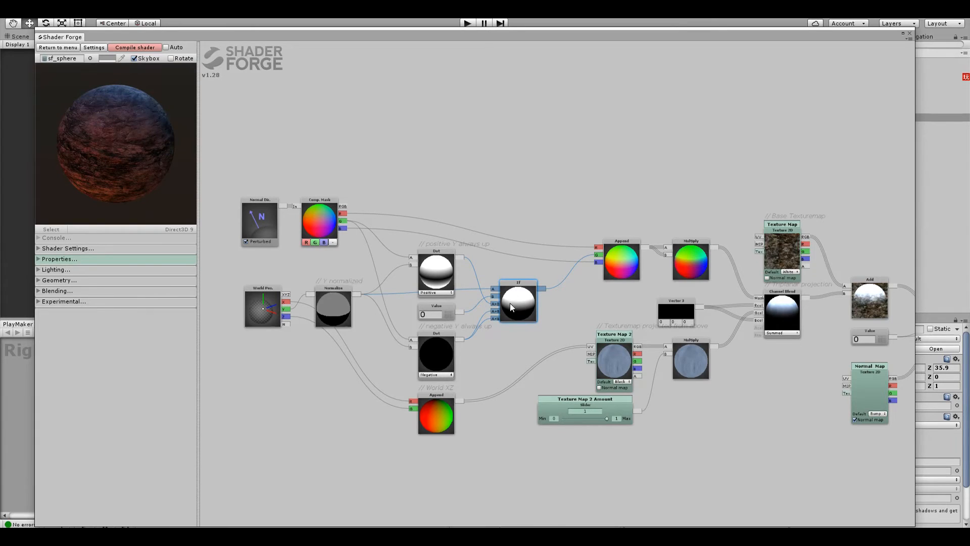
left_click(444, 314)
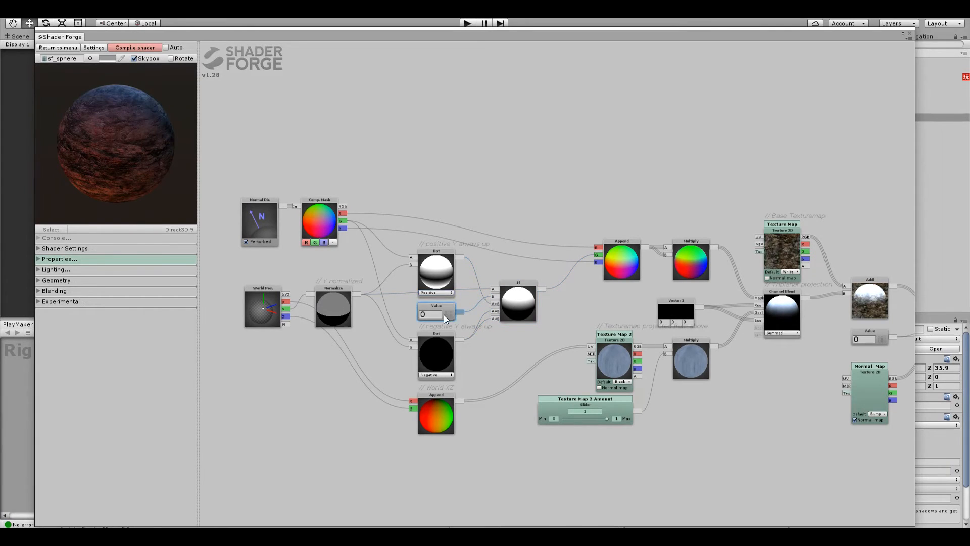
left_click_drag(331, 304, 339, 311)
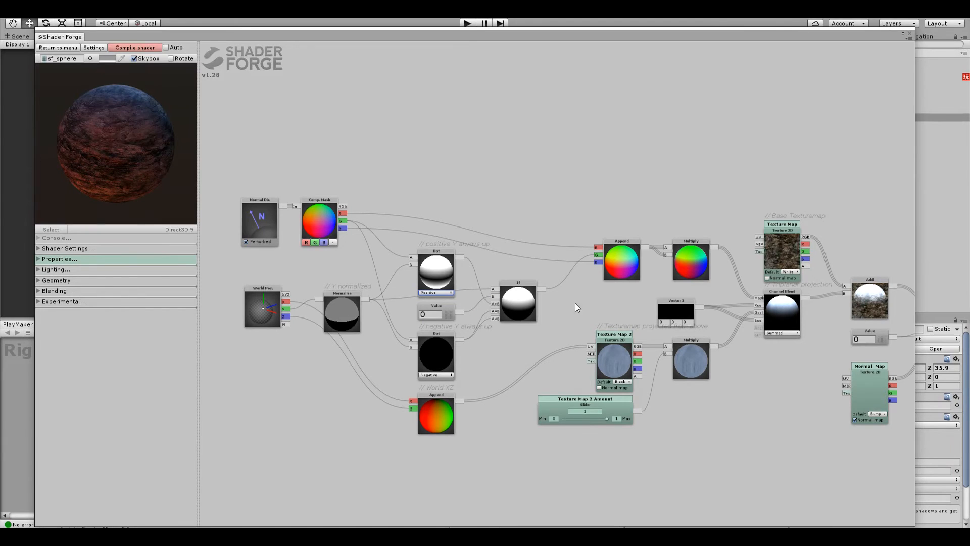
left_click(528, 302)
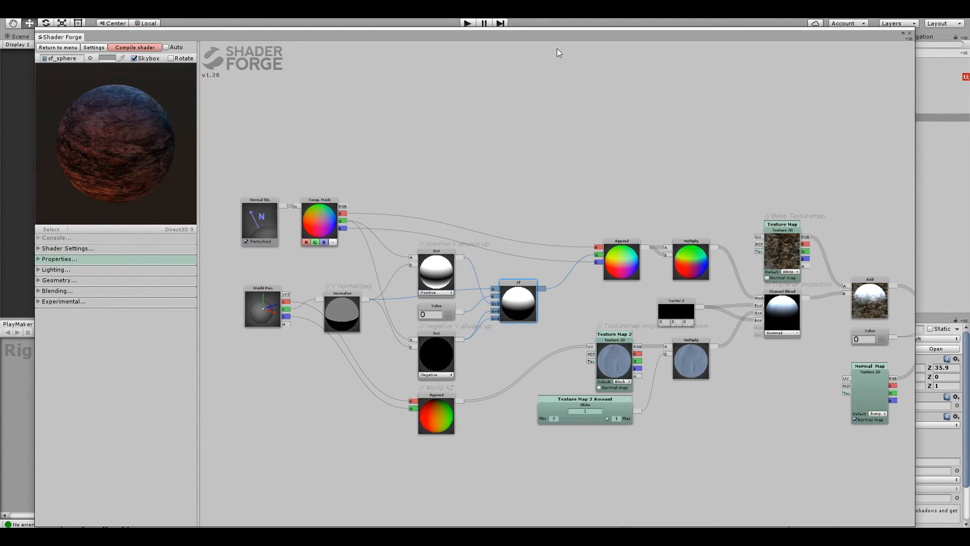
left_click(156, 46)
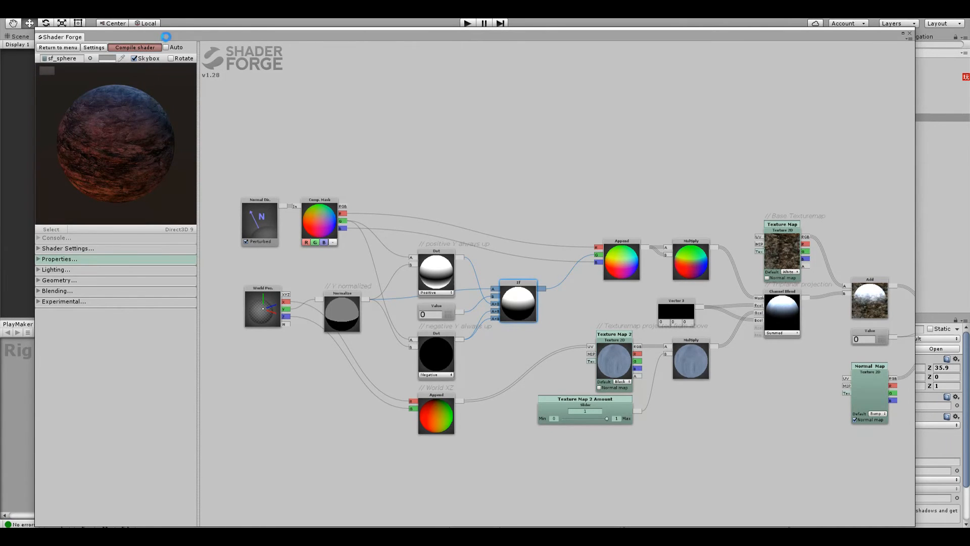
left_click_drag(170, 35, 189, 70)
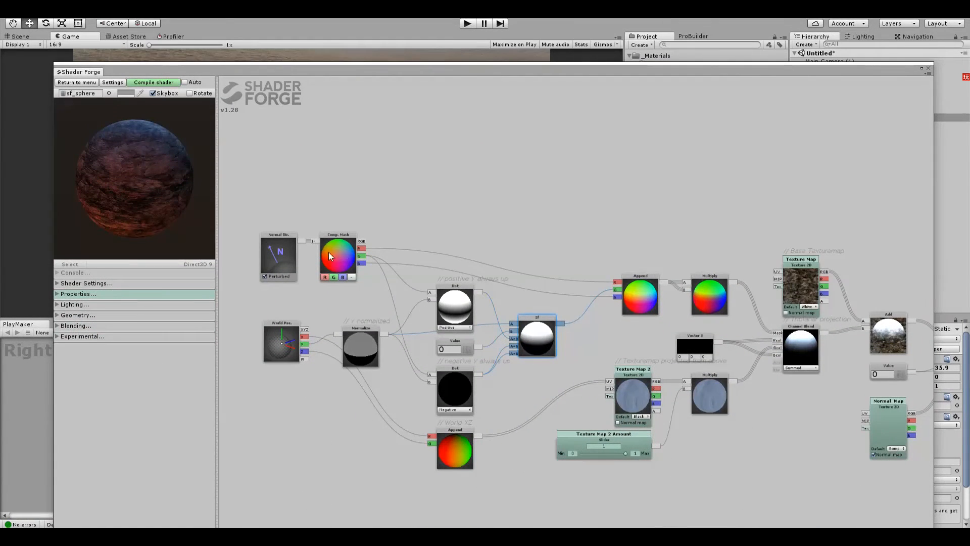
- Wire the positive Dot straight into the mask Append's second input, bypassing If, and compile the shader with the rocks in view
left_click_drag(478, 291, 616, 289)
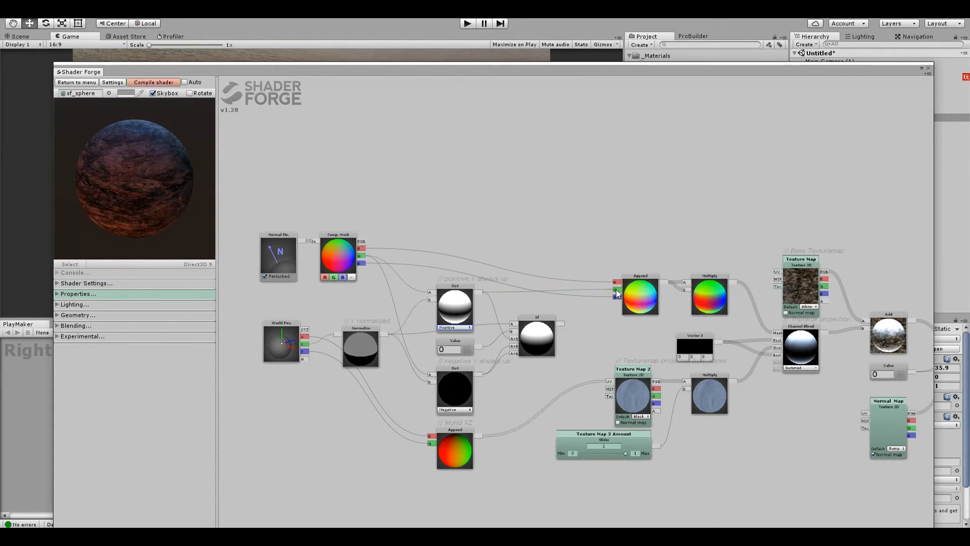
left_click(164, 82)
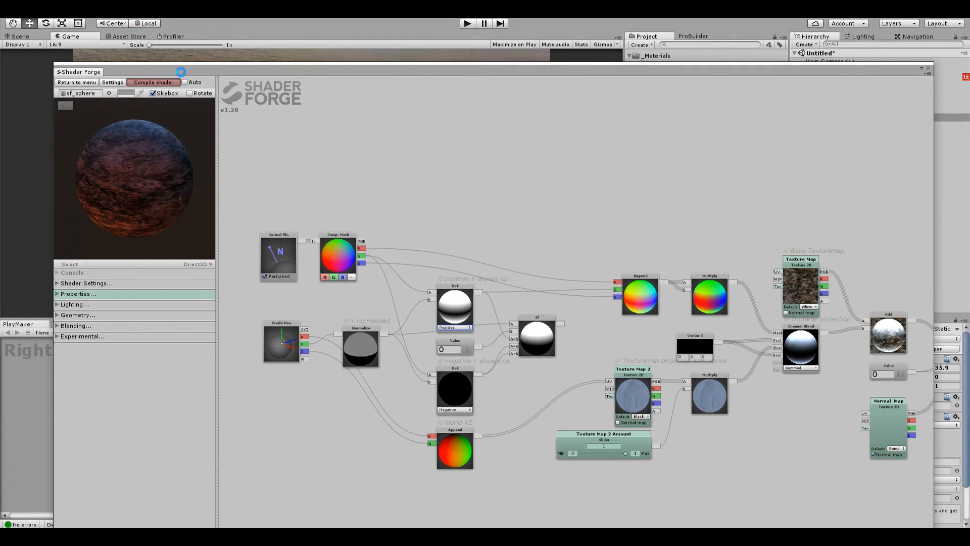
left_click_drag(184, 70, 175, 333)
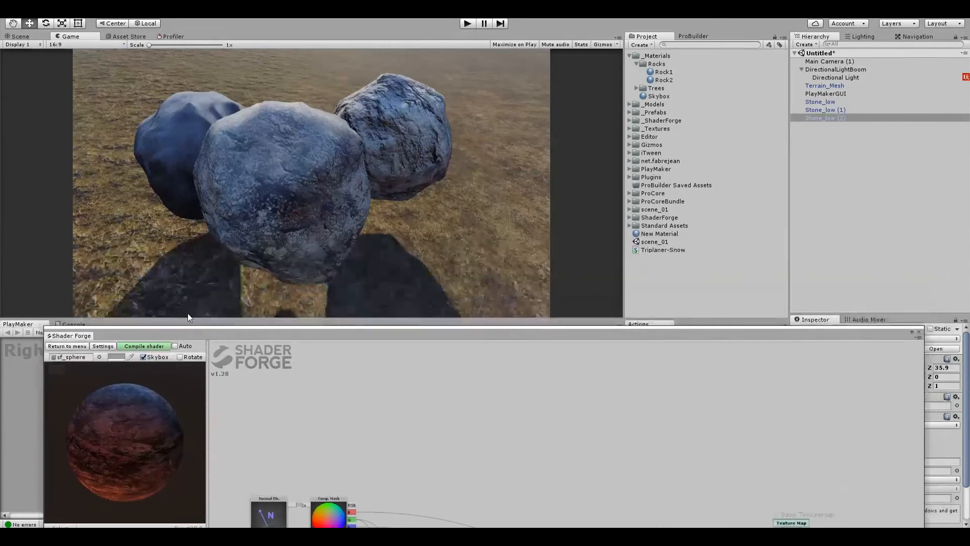
- Return to the Scene view and reset Stone_low (2)'s X rotation to 0
left_click(14, 37)
right_click_drag(334, 225, 399, 171)
key("s")
key("w")
key("a")
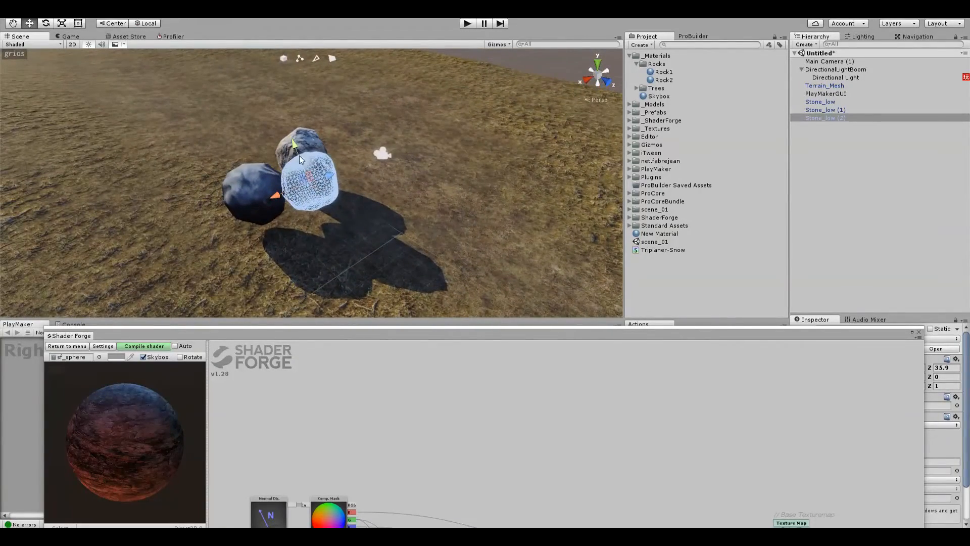
left_click_drag(820, 337, 701, 336)
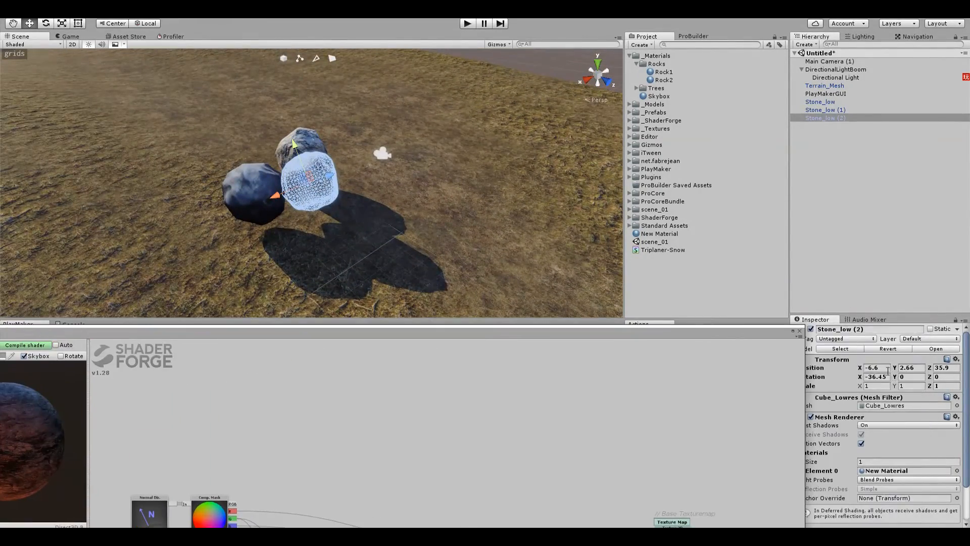
left_click(871, 375)
type("0")
- Lower Stone_low (2) to about Y -0.228 and examine its texture coverage from beneath the terrain
right_click_drag(337, 177, 280, 101)
key("w")
left_click_drag(311, 110, 306, 288)
right_click_drag(668, 281, 316, 226)
left_click(377, 221)
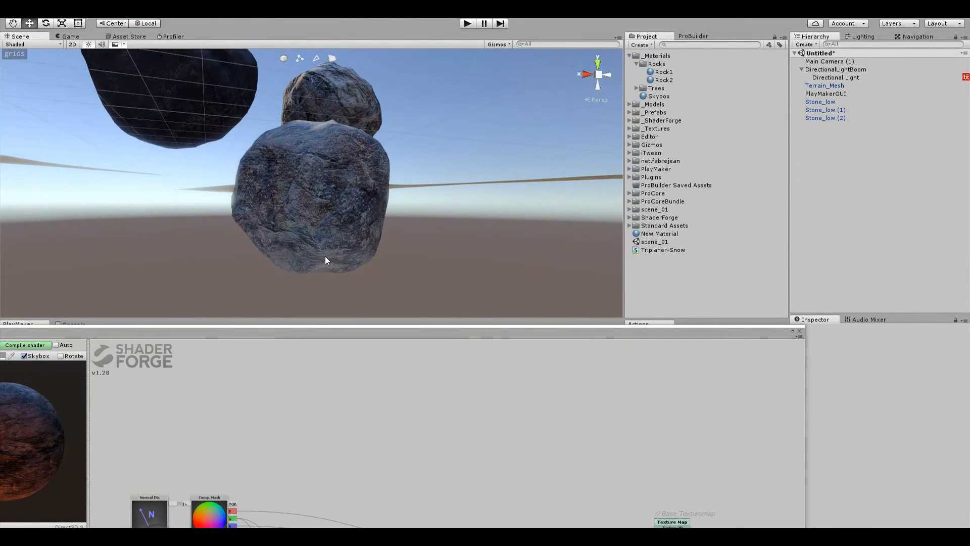
- Raise Stone_low (2) to about Y 1.09, inspect its underside up close, and lower it to about Y 0.673
left_click(314, 183)
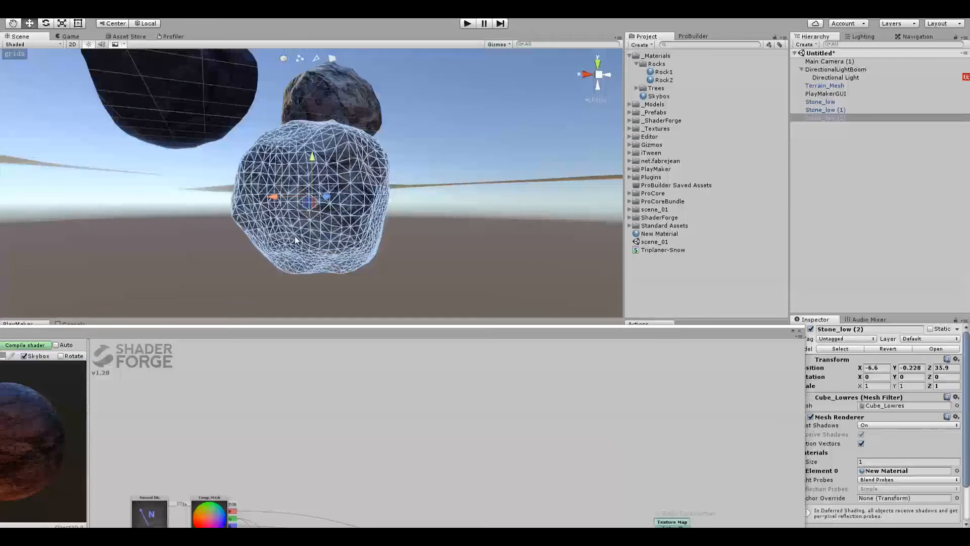
left_click_drag(312, 183, 314, 123)
left_click(386, 238)
right_click_drag(404, 216, 351, 198)
right_click_drag(282, 195, 415, 202)
left_click(415, 202)
right_click_drag(389, 135, 411, 138)
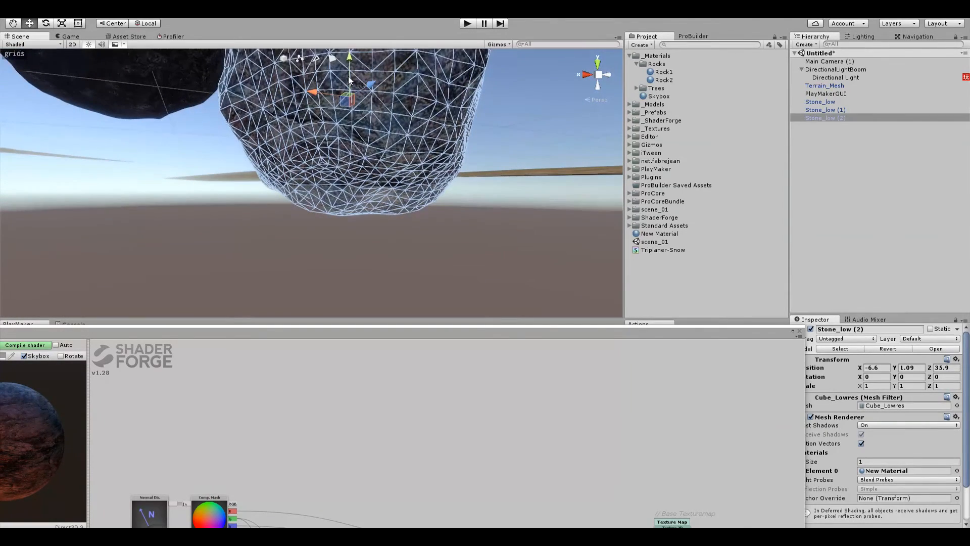
left_click_drag(349, 80, 354, 115)
- Reconnect the If output to the mask Append's second input, compile the shader, and bring Stone_low (2) back into view
left_click_drag(378, 198, 383, 146)
left_click_drag(459, 398, 516, 364)
left_click(354, 462)
left_click(52, 158)
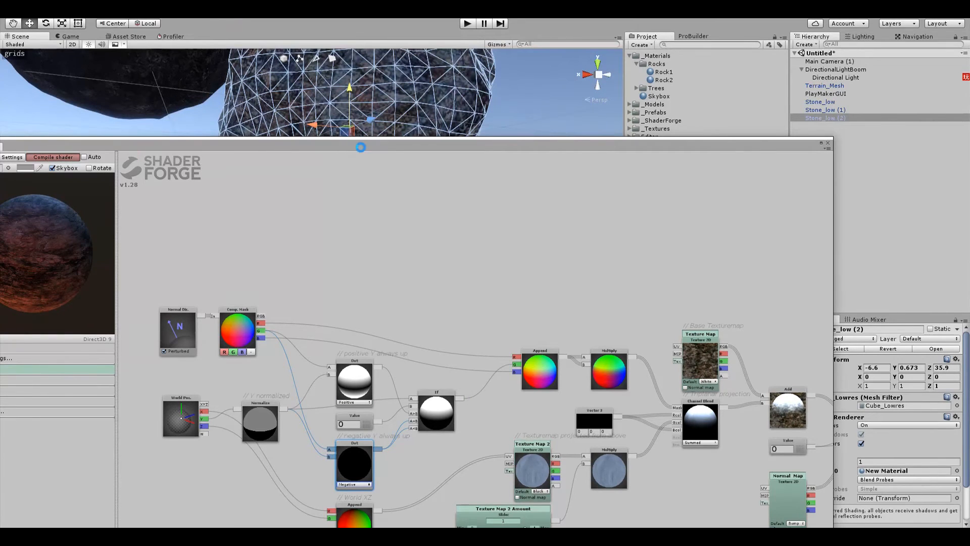
left_click_drag(363, 146, 371, 353)
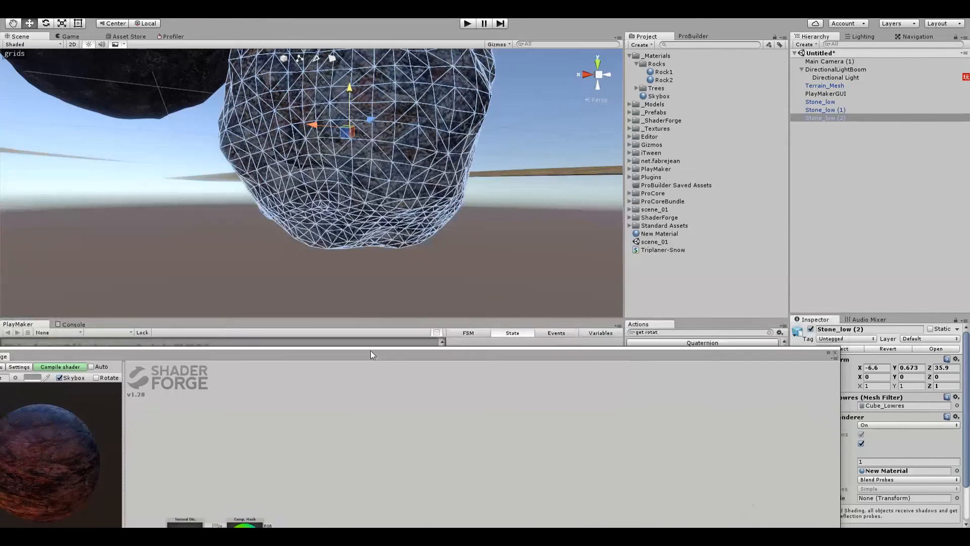
- Lower Stone_low (2) well below the terrain and examine the texture coverage on its top and underside
left_click(392, 218)
right_click_drag(342, 219, 350, 167)
left_click(351, 168)
left_click_drag(334, 116, 338, 278)
right_click_drag(377, 198, 404, 252)
left_click(424, 207)
right_click_drag(424, 207, 372, 233)
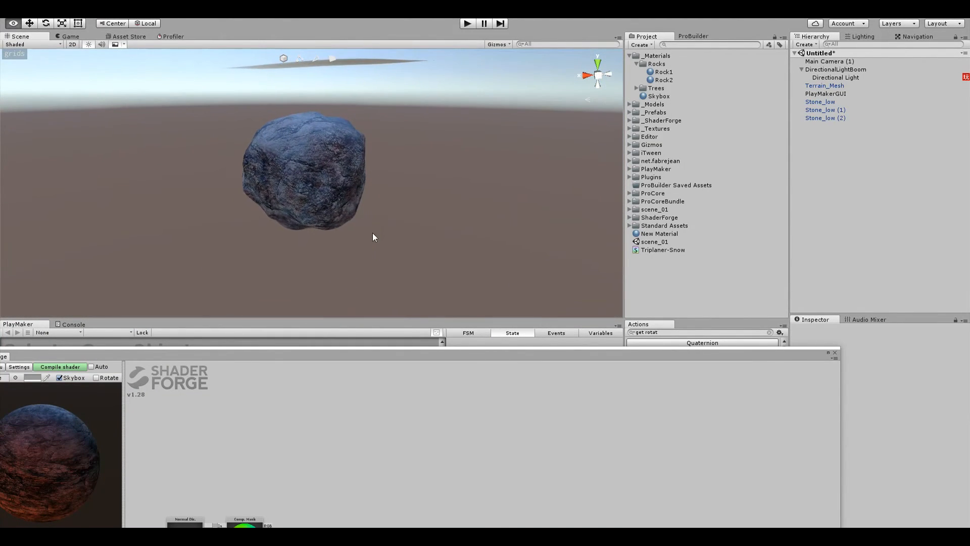
- Raise Stone_low (2) back above the terrain beside the other rocks, to about Y 1.93
left_click(329, 177)
mouse_move(329, 177)
right_mouse_down()
mouse_move(293, 179)
mouse_move(328, 194)
mouse_move(322, 164)
right_mouse_up()
left_click_drag(312, 161, 311, 106)
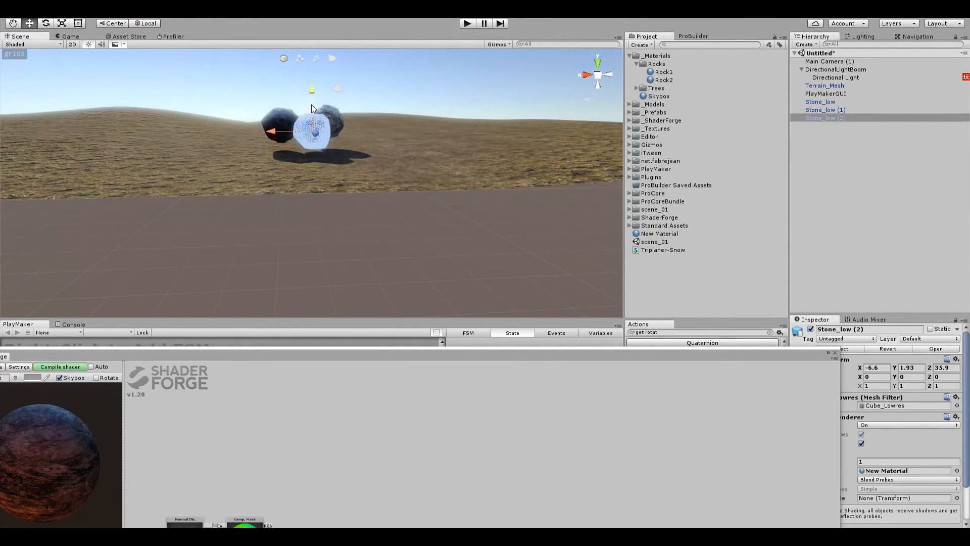
- Review the Normalize and World Position nodes in the graph and look at the rocks in the scene again
left_click_drag(374, 349, 395, 59)
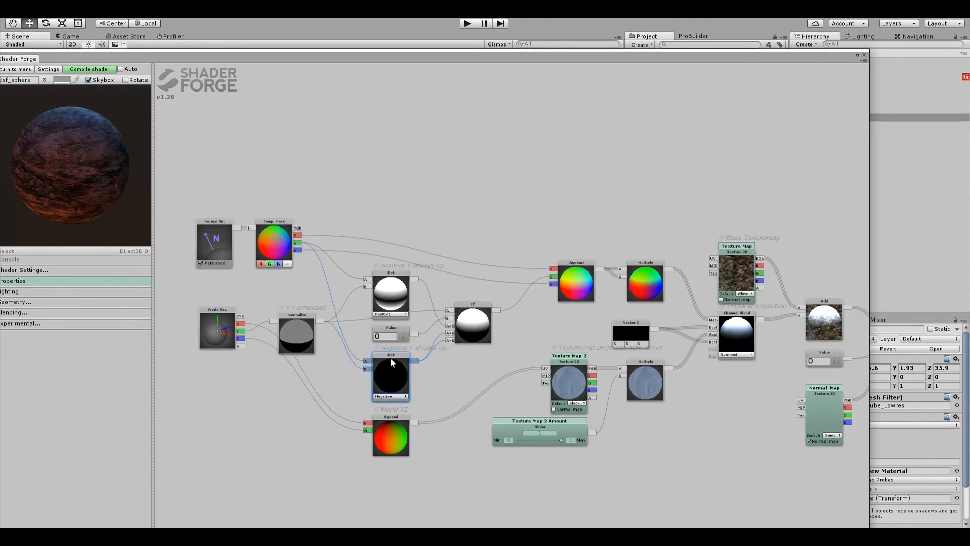
left_click_drag(297, 324, 302, 332)
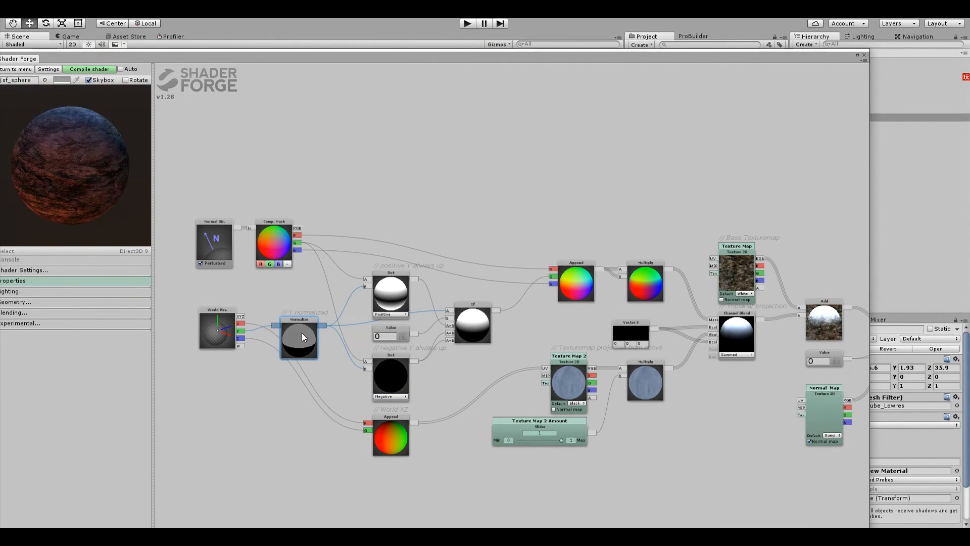
left_click_drag(273, 60, 341, 190)
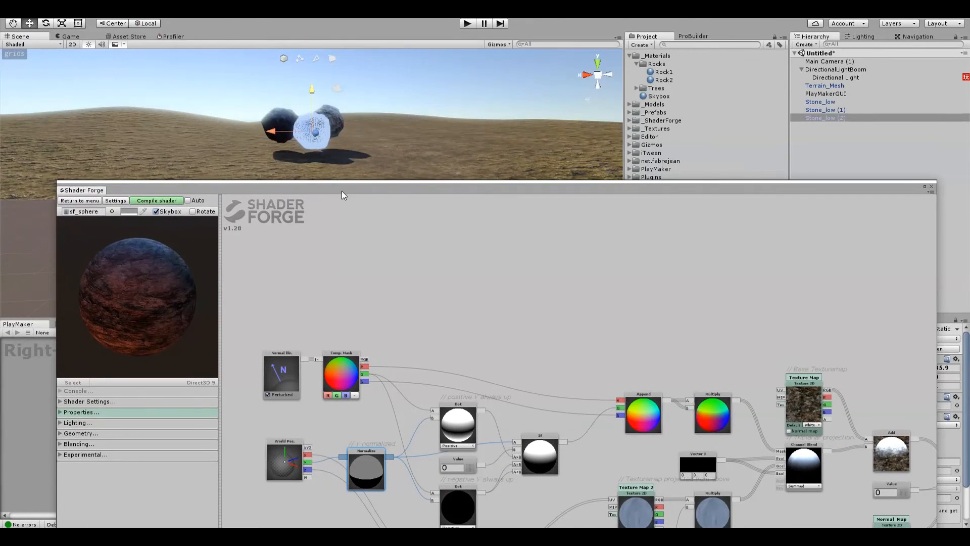
left_click(409, 432)
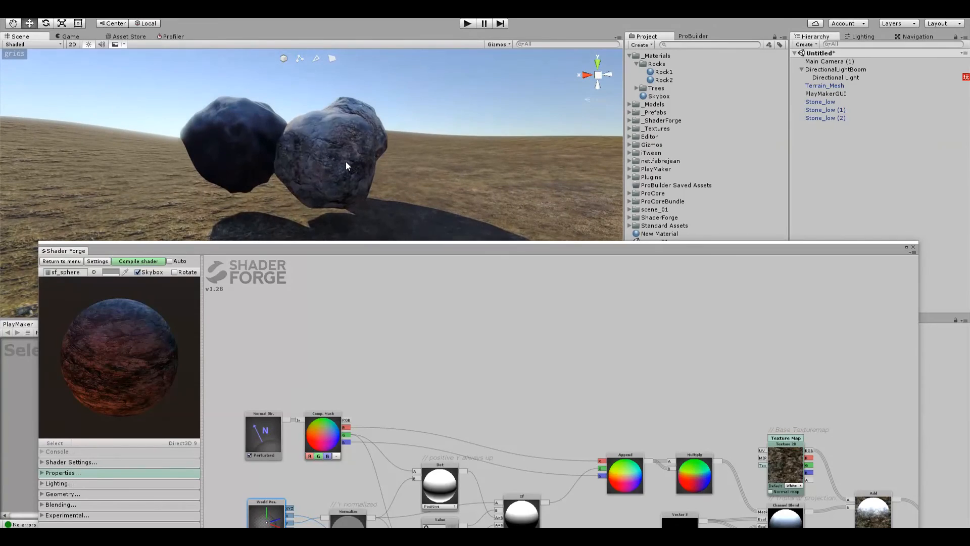
- Examine Stone_low (2) beside the other rocks from closer up and above, checking the texture on its upper surface
left_click(346, 162)
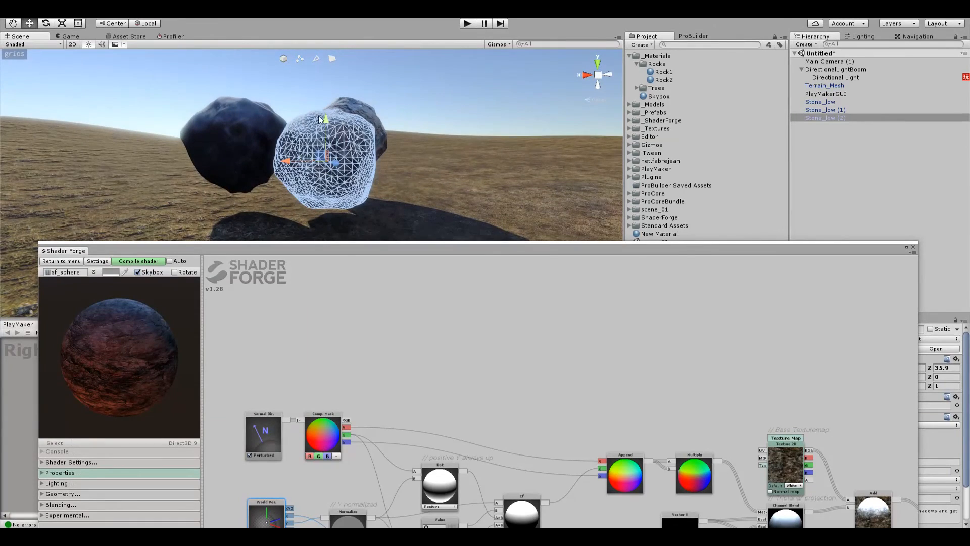
left_click(376, 132)
key("w")
right_click_drag(376, 130, 353, 179)
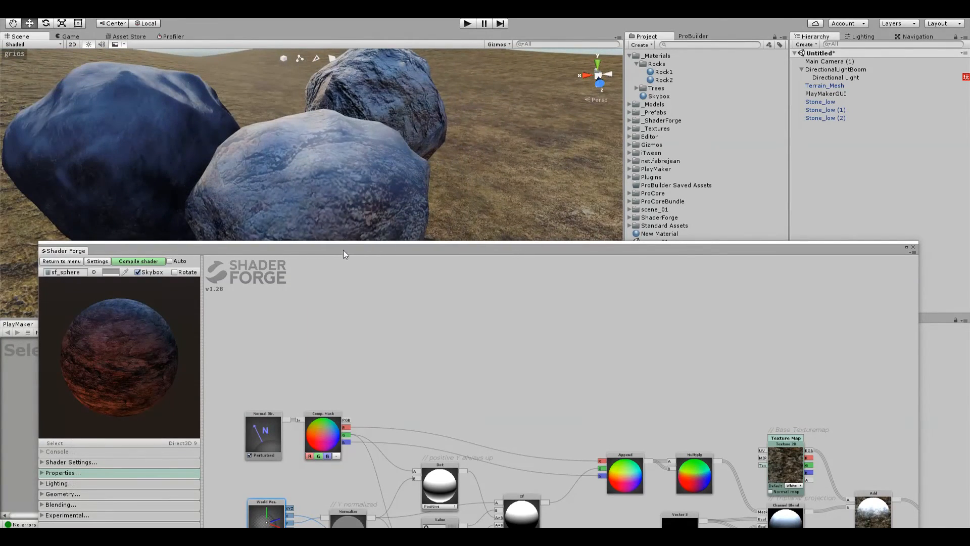
- Review the complete triplanar snow node graph in Shader Forge, then clear the window away from the scene
left_click_drag(344, 261, 324, 46)
middle_click_drag(535, 253, 516, 141)
scroll(516, 141, "up", 3)
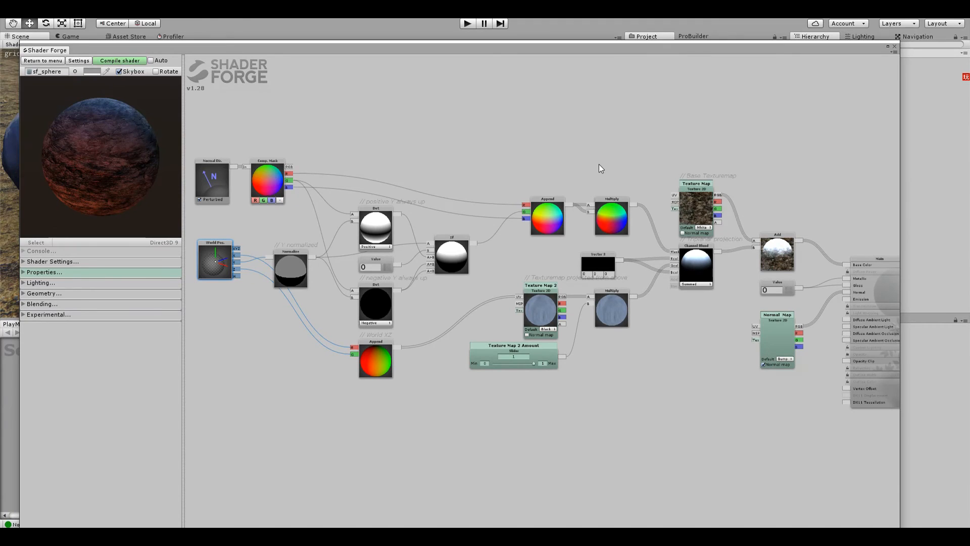
left_click_drag(614, 156, 507, 134)
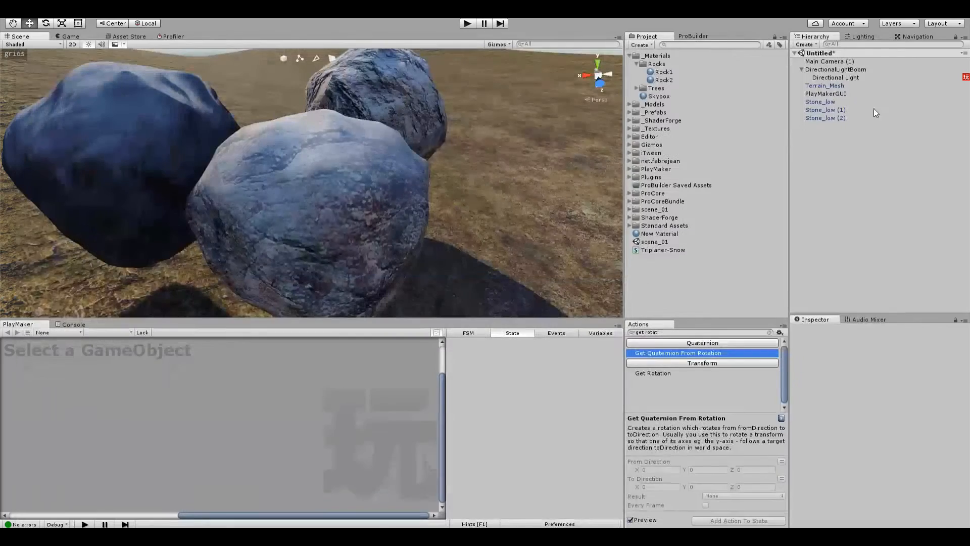
- Rotate Stone_low about its X axis to about -182.17 while watching the texture from the game camera
left_click(86, 36)
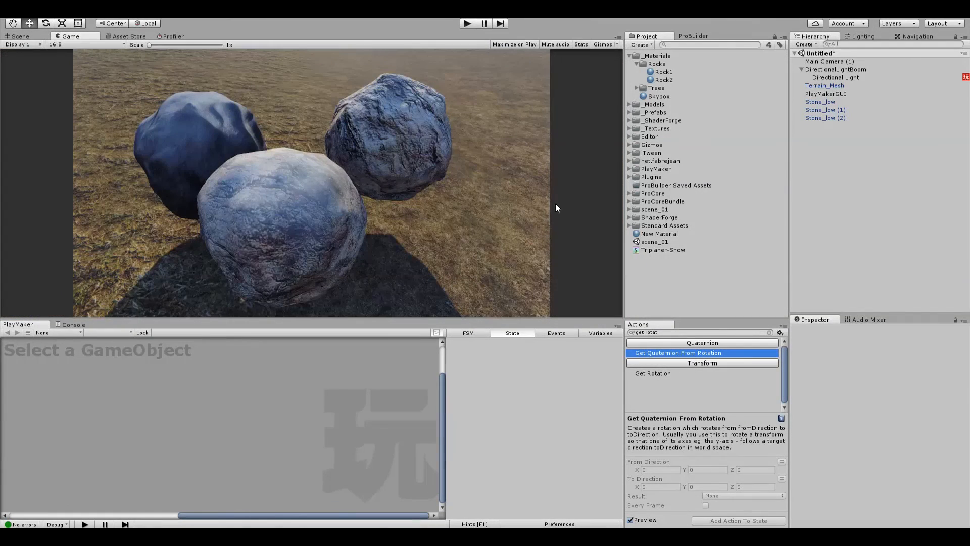
left_click(850, 110)
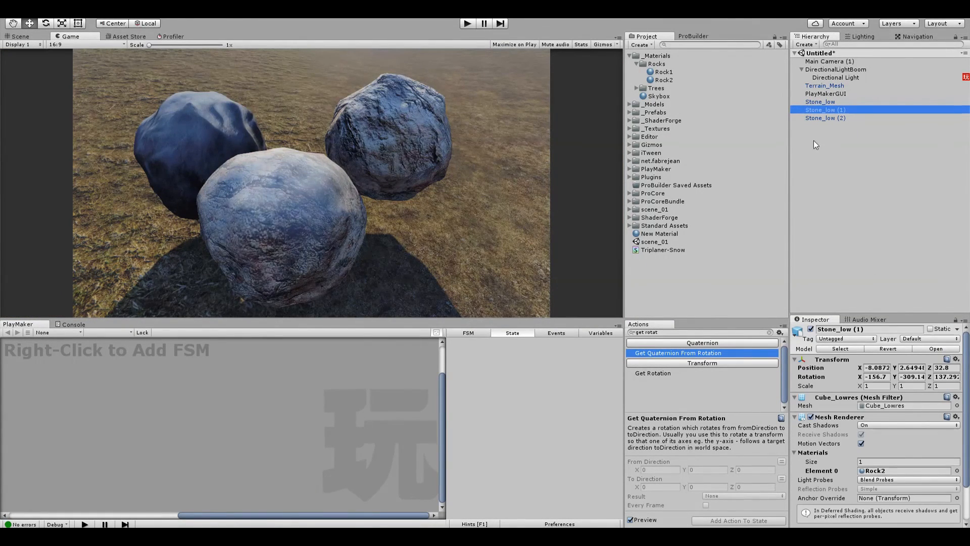
left_click(823, 102)
left_click_drag(859, 376, 588, 58)
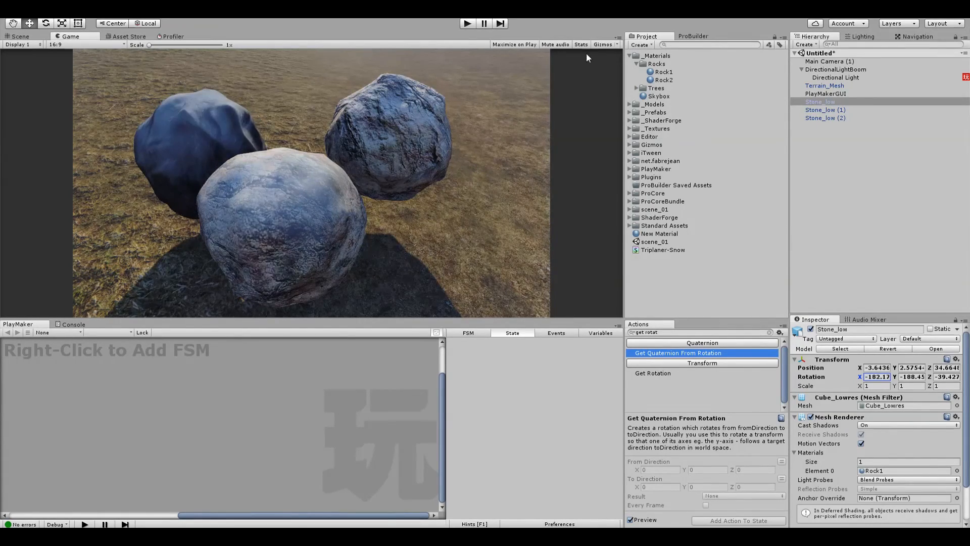
- Return to the Scene view and create a 3D cube in the scene
left_click(33, 35)
right_click(850, 158)
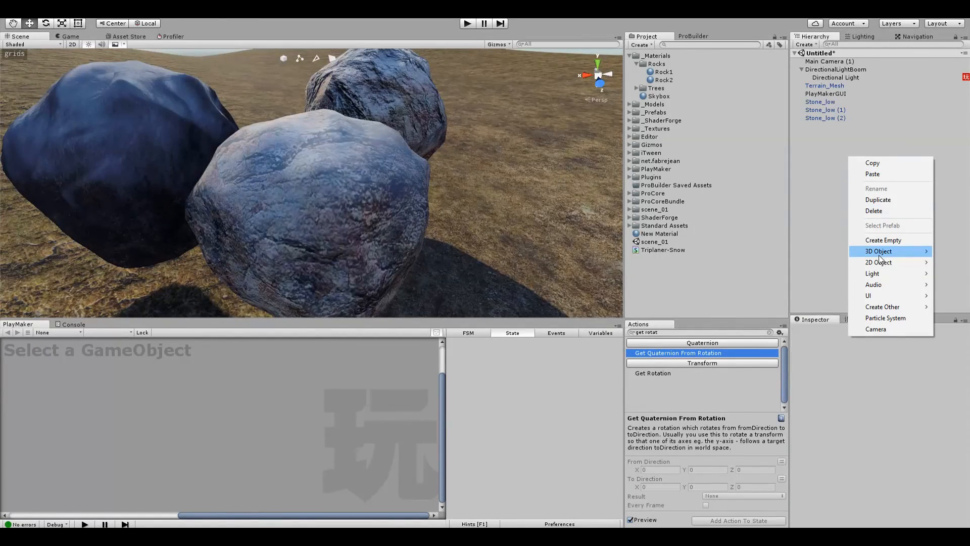
mouse_move(879, 252)
left_click(813, 252)
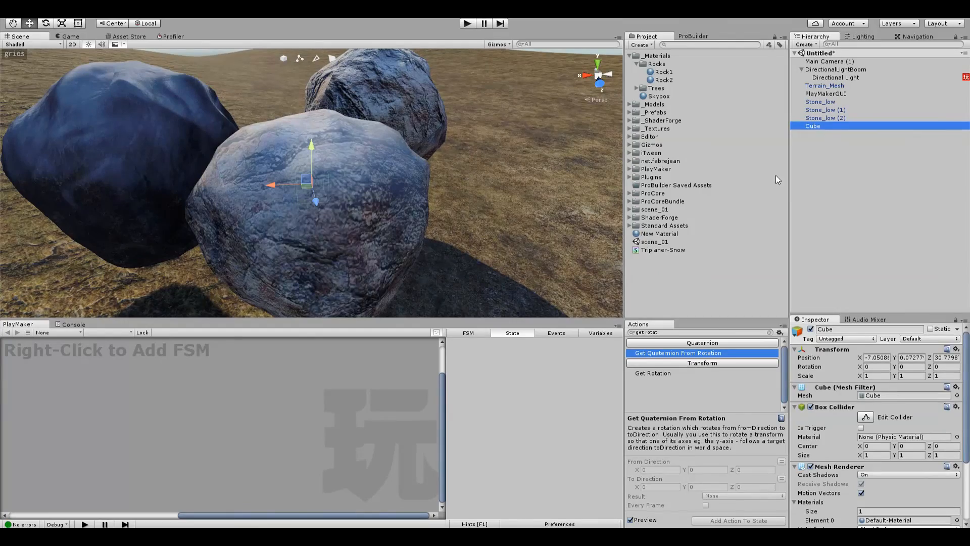
- Place the cube above the rocks at about X -5.79, Y 4.04, Z 35.87 and assign it the Rock2 material
scroll(282, 172, "down", 8)
left_click_drag(212, 147, 401, 132, "alt")
left_click_drag(402, 133, 318, 167, "alt")
scroll(318, 166, "up", 6)
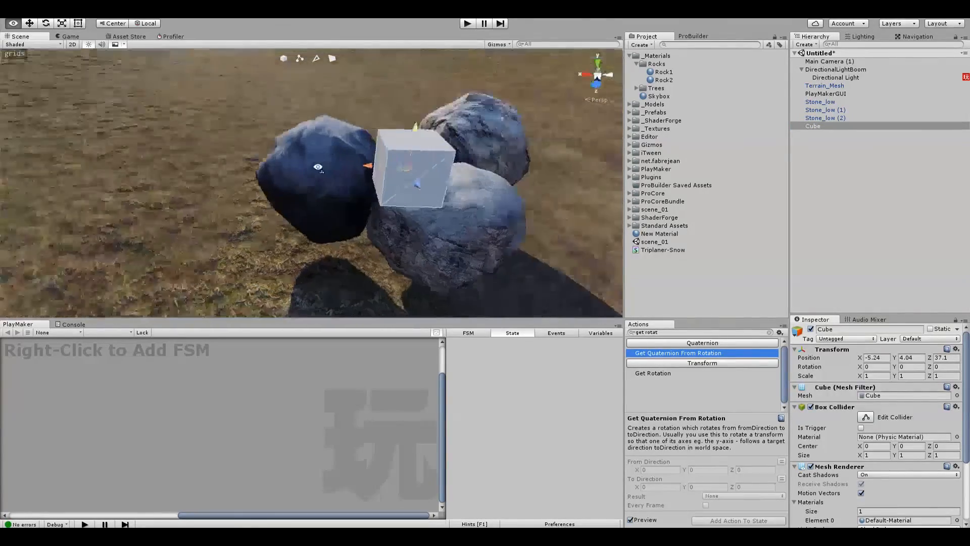
left_click_drag(404, 169, 417, 145)
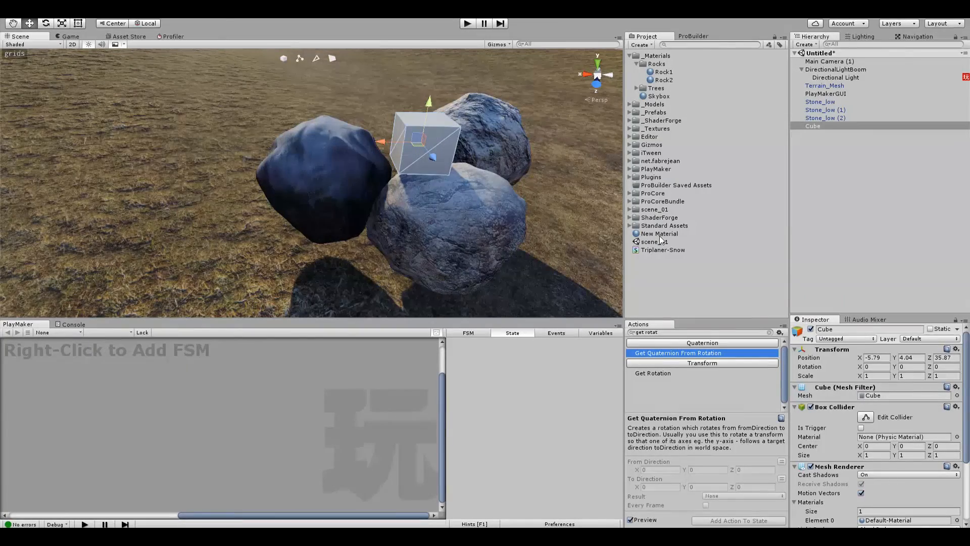
left_click_drag(663, 80, 833, 125)
- In the Game view, rotate the cube to about X -277.2, Y -51.6, Z -54.87 while checking how the texture covers its upward faces
left_click(66, 36)
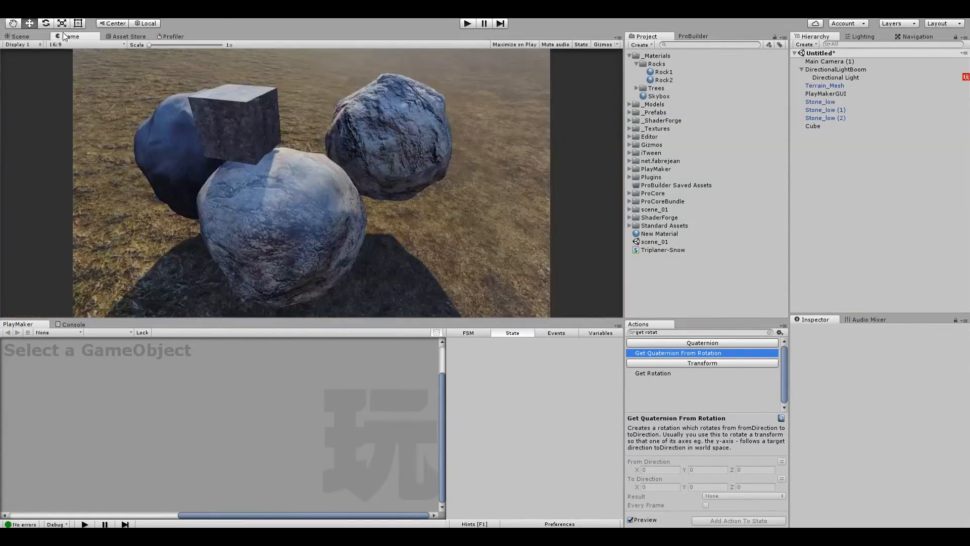
left_click(813, 126)
left_click_drag(859, 366, 705, 363)
left_click_drag(894, 366, 815, 398)
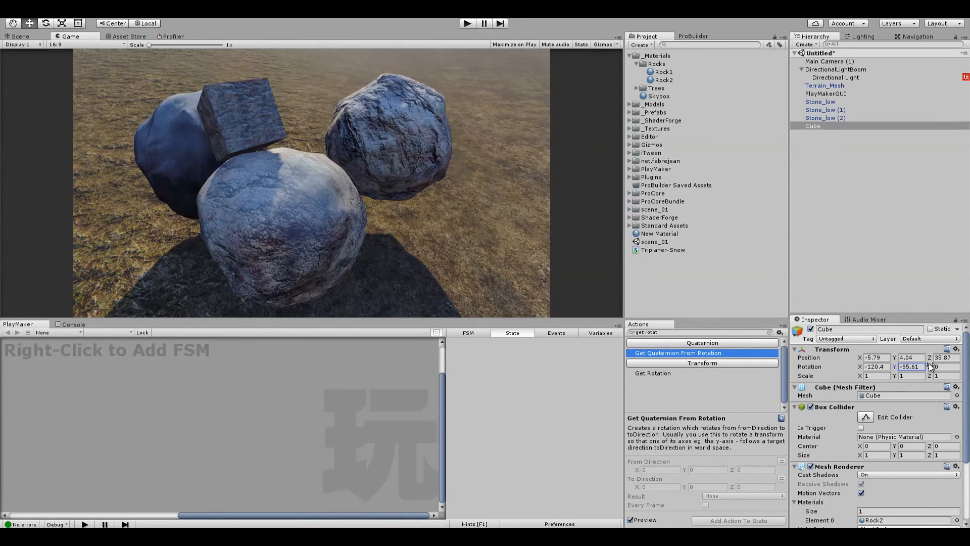
left_click_drag(929, 366, 8, 356)
left_click_drag(894, 367, 955, 377)
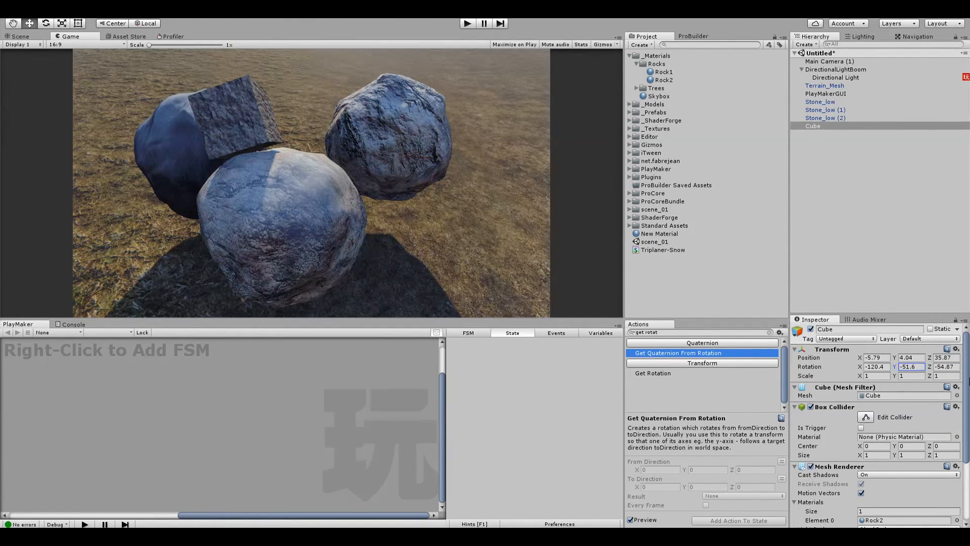
left_click_drag(859, 367, 677, 276)
left_click(821, 134)
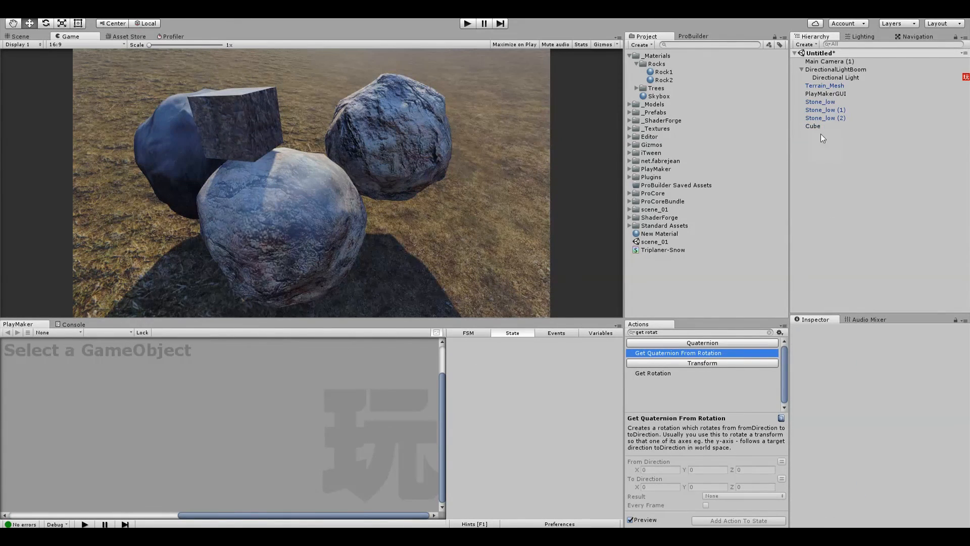
left_click(815, 127)
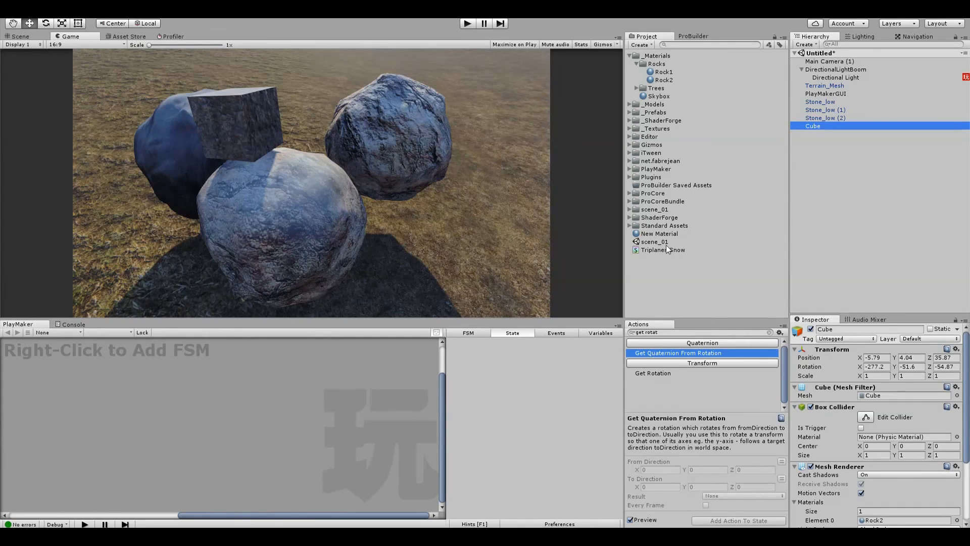